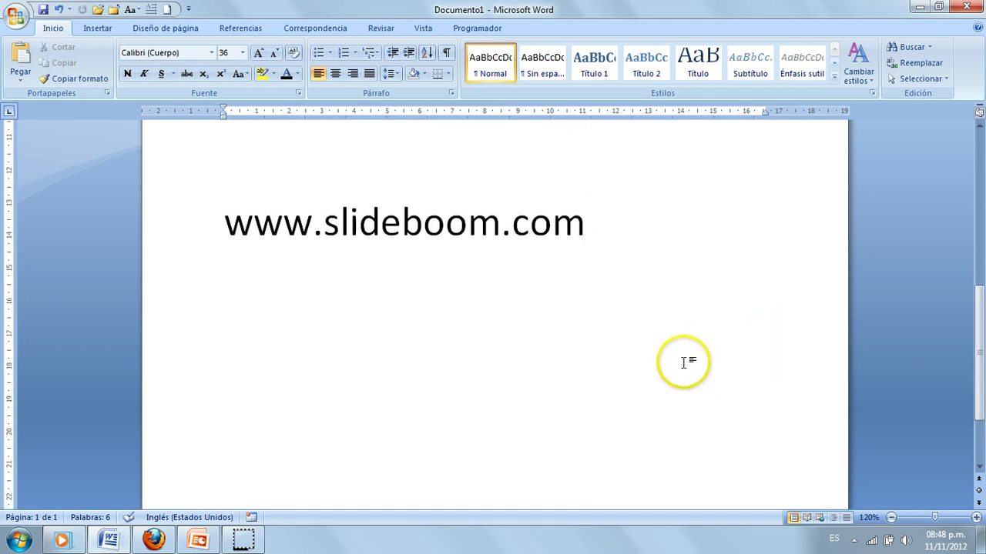
drag(225, 225, 522, 223)
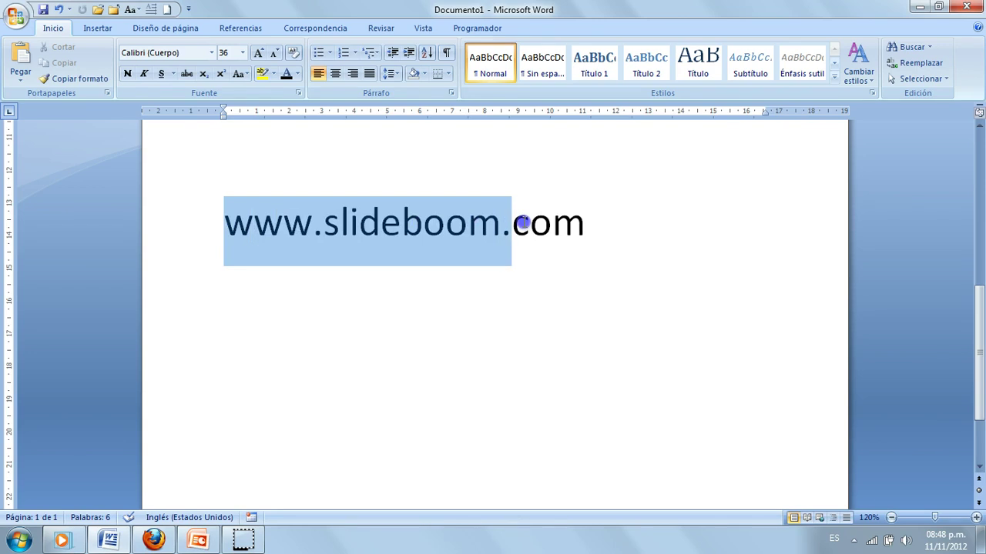
click(585, 225)
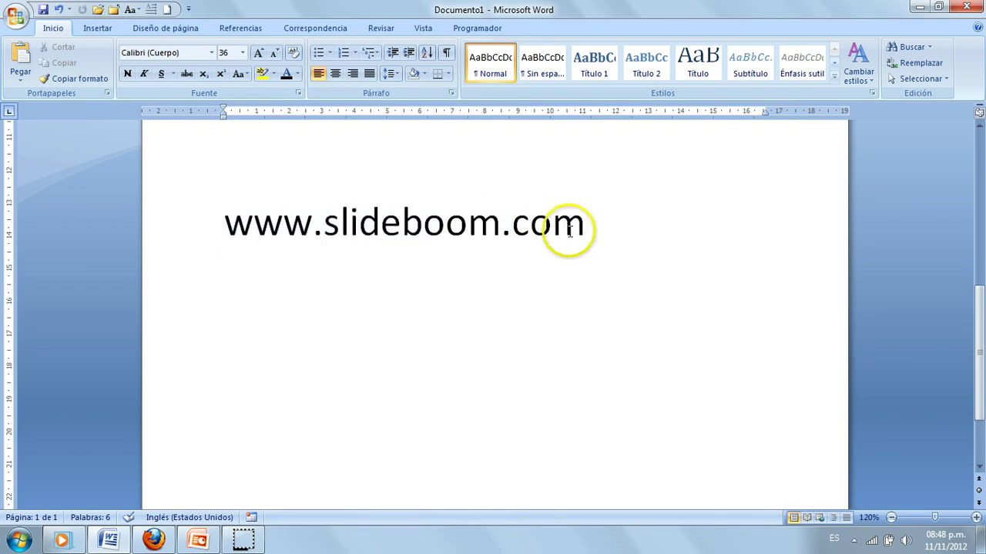
drag(580, 228, 536, 230)
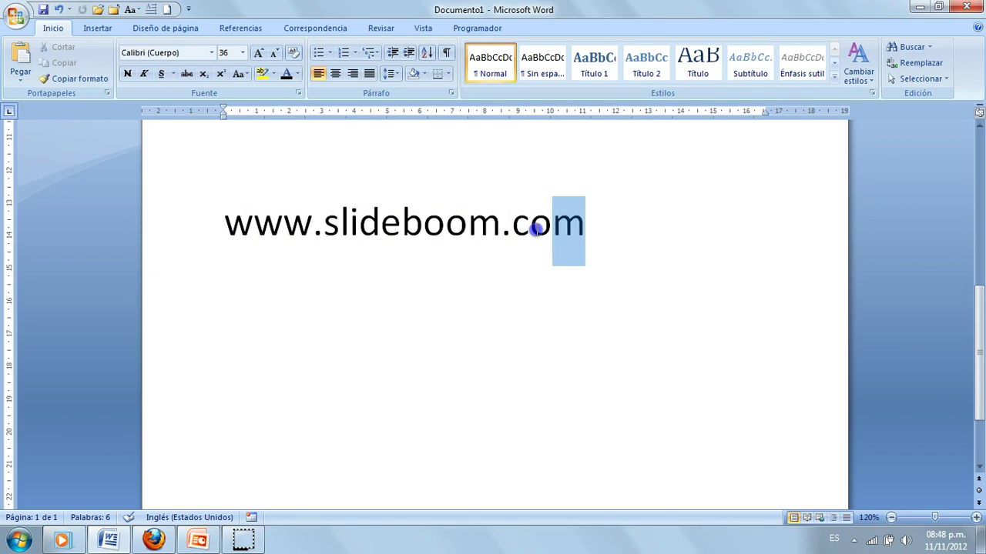
triple_click(599, 226)
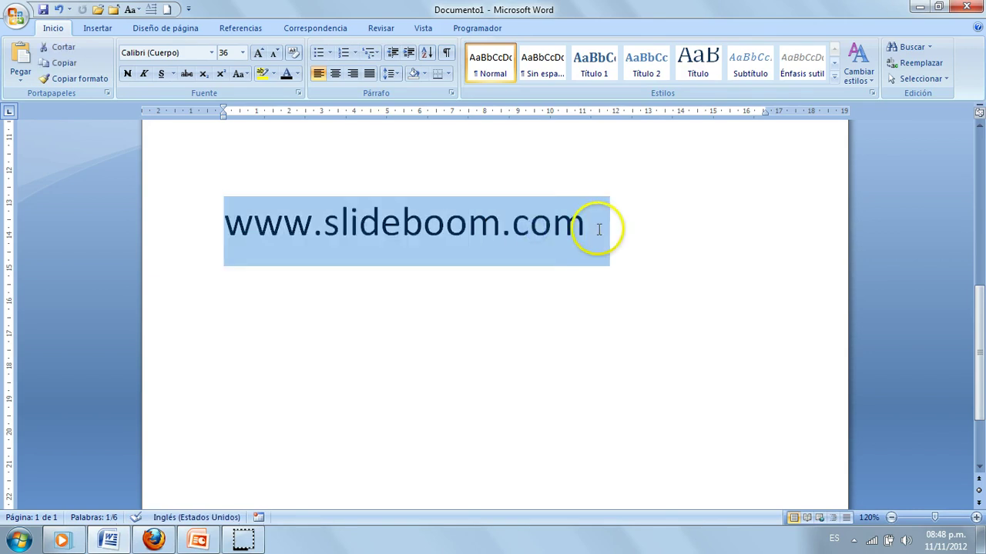
right_click(402, 224)
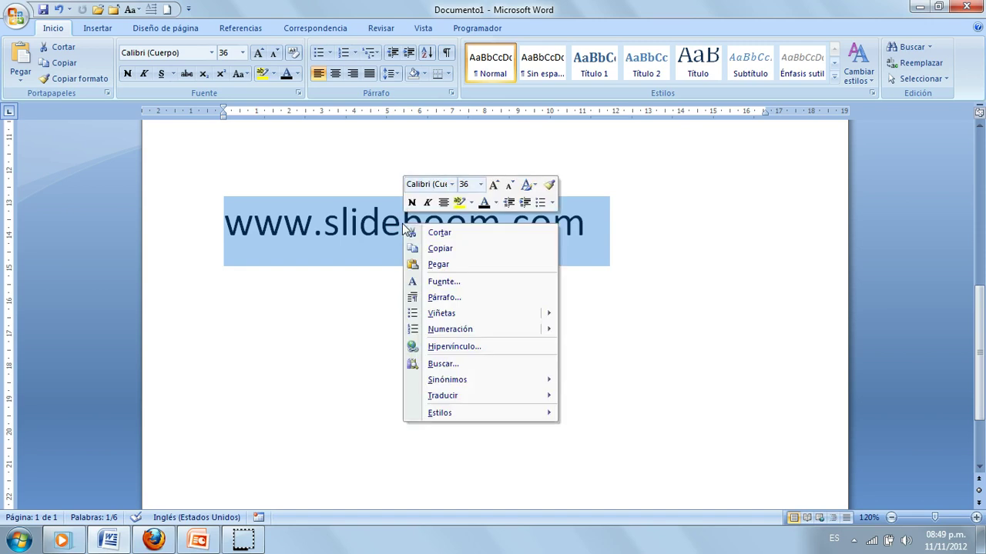
click(439, 248)
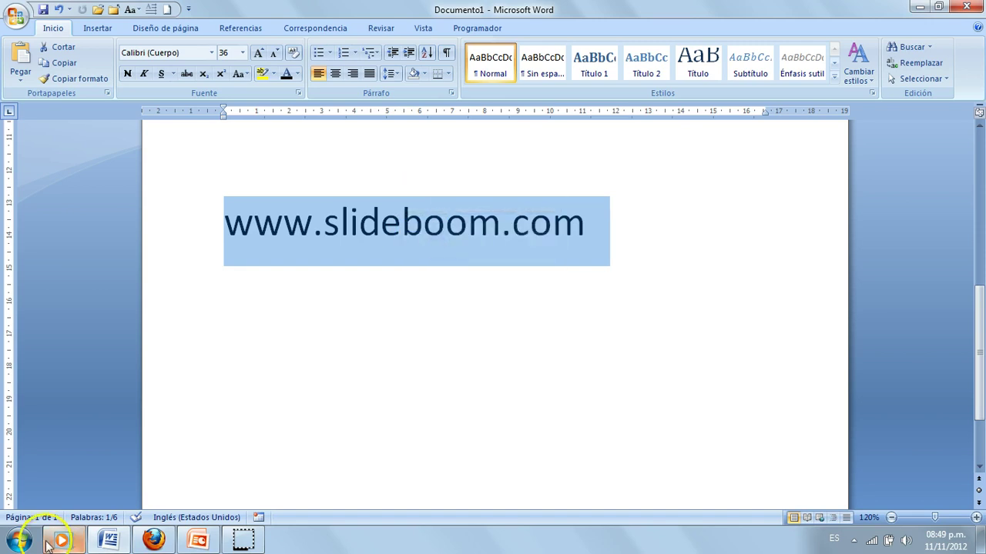
click(19, 541)
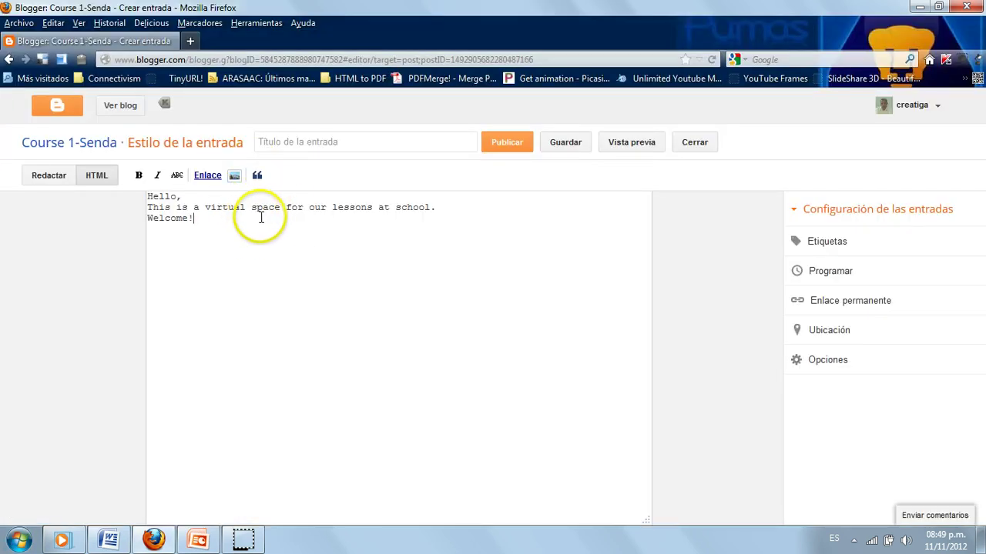
click(191, 41)
right_click(186, 60)
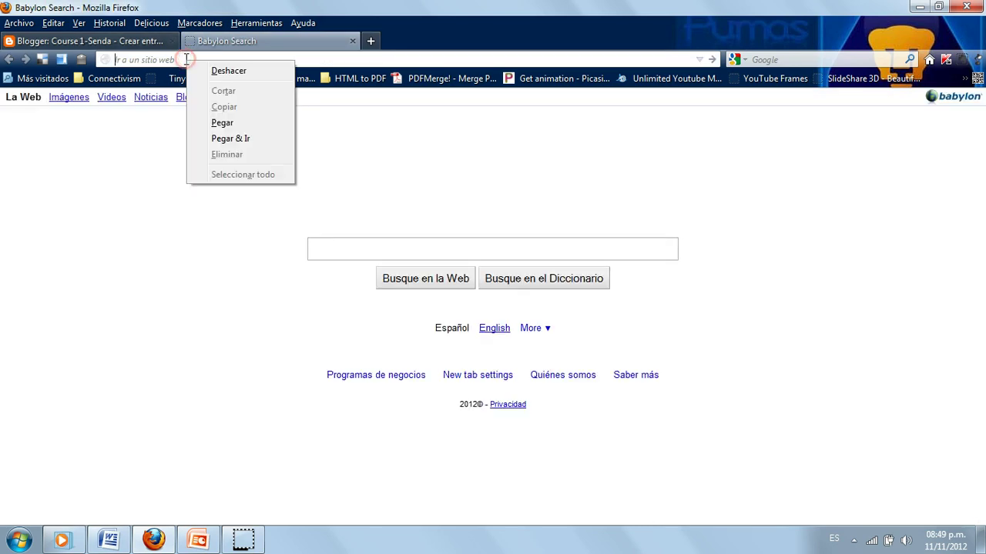
click(223, 123)
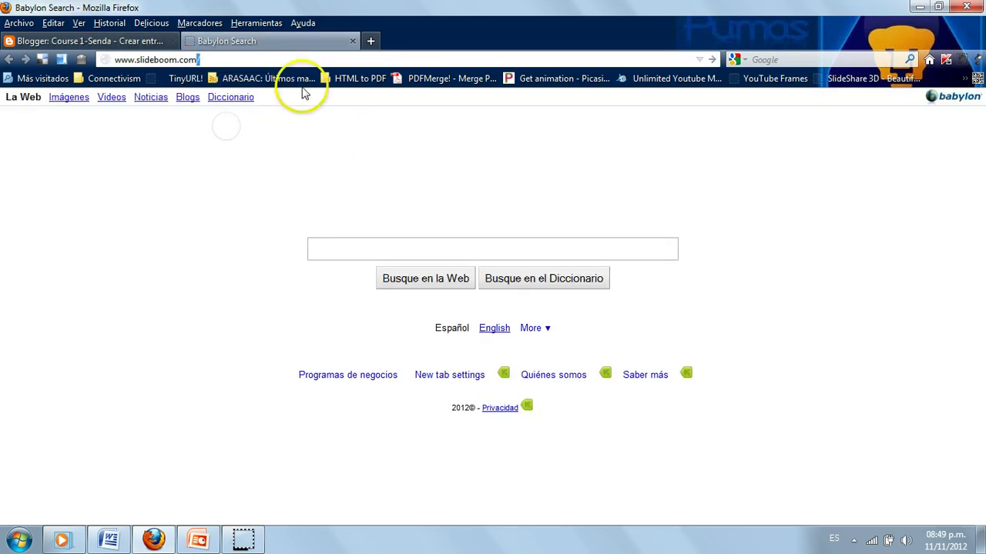
key(Escape)
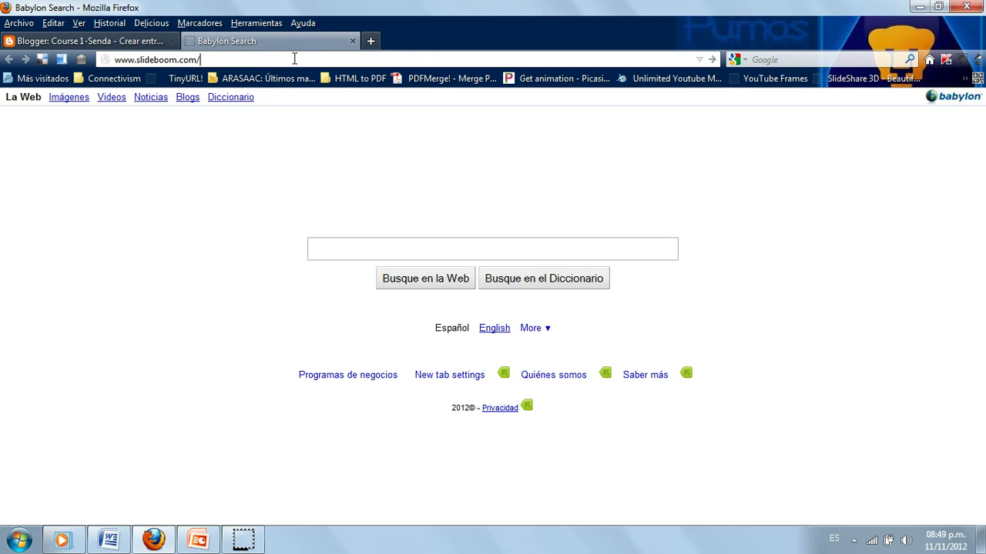
key(Return)
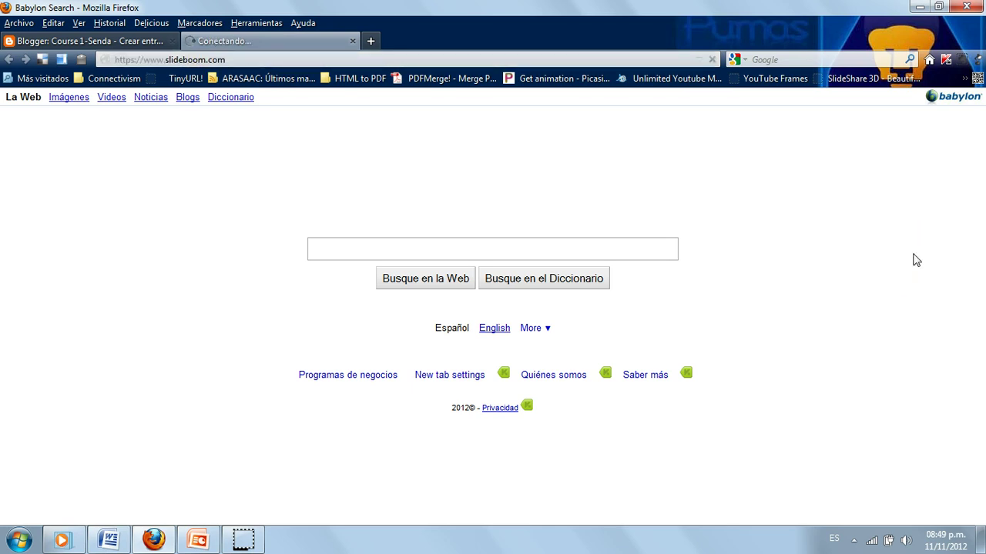
click(926, 291)
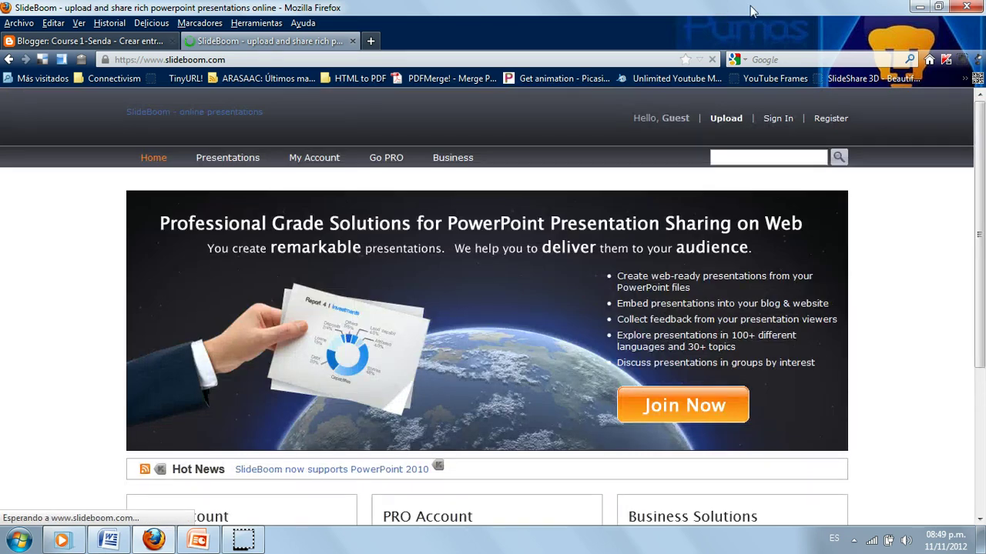
Open SlideBoom's Register page and scroll through the form and the Free vs PRO table
click(830, 118)
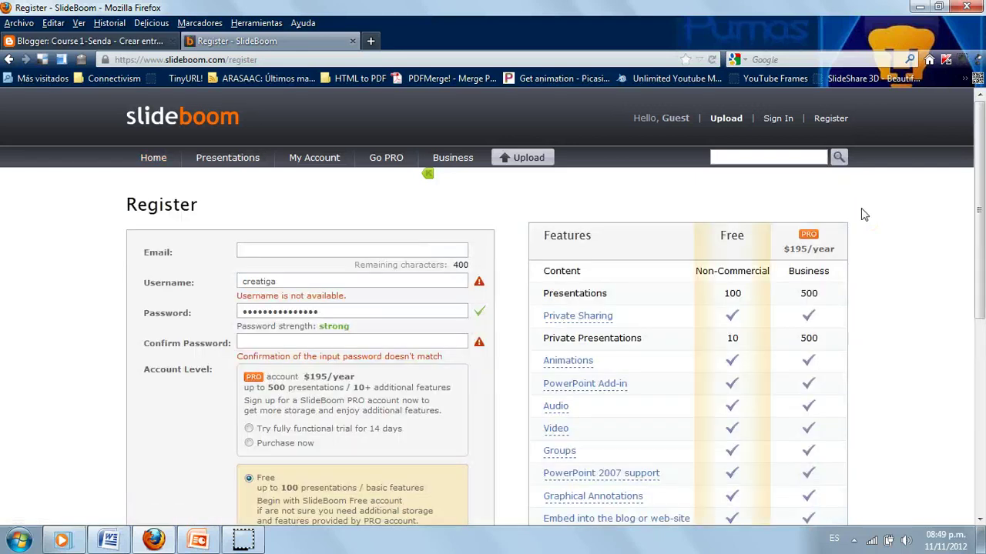
click(259, 245)
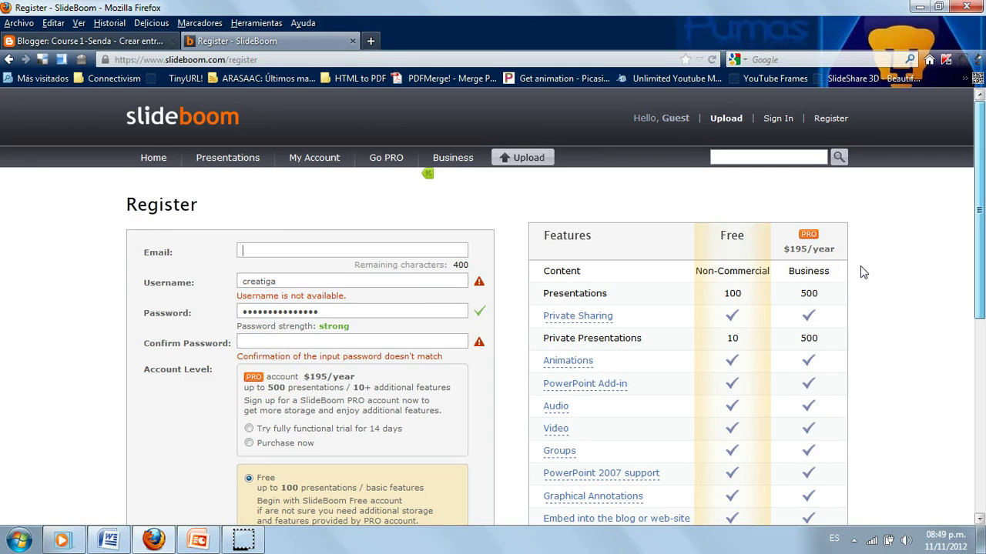
scroll(863, 272, down, 2)
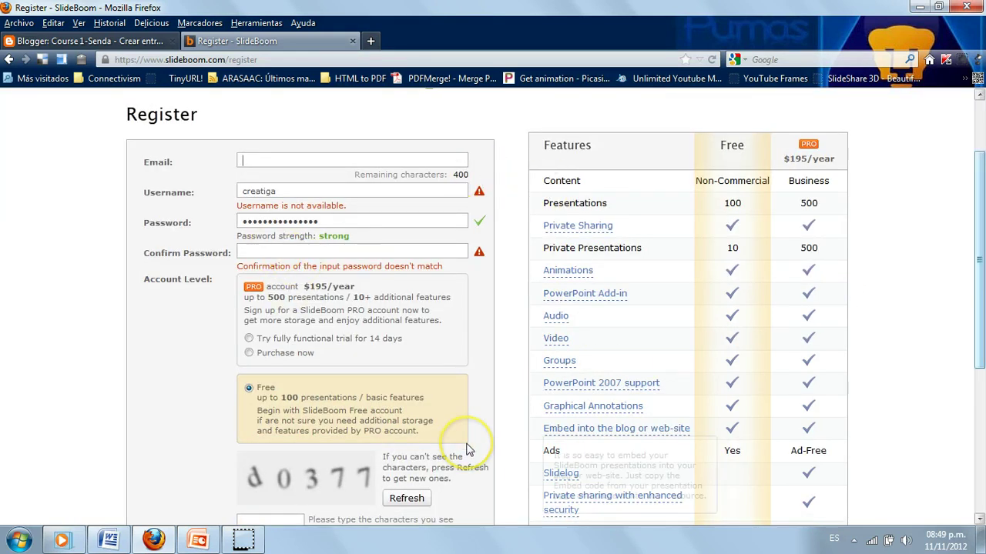
scroll(836, 330, up, 1)
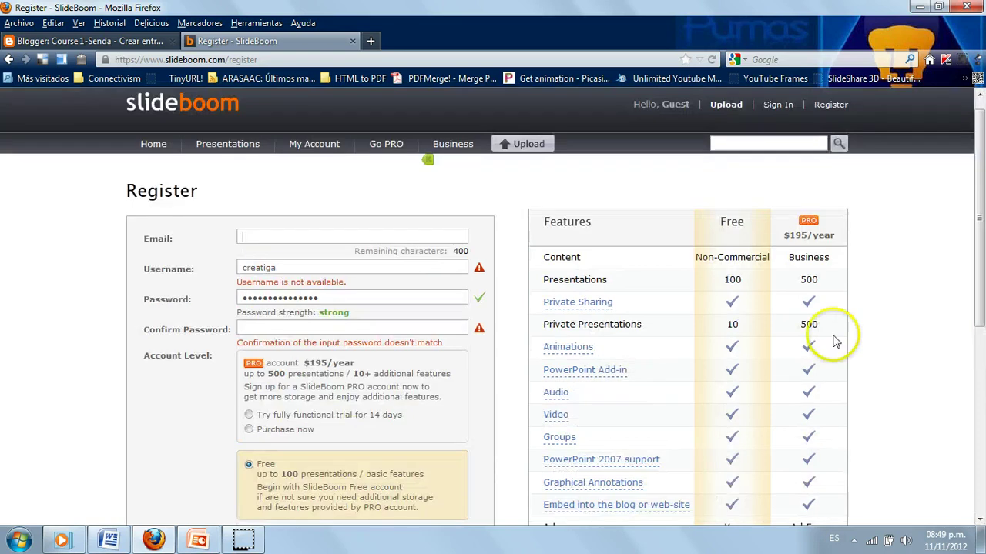
drag(979, 209, 978, 279)
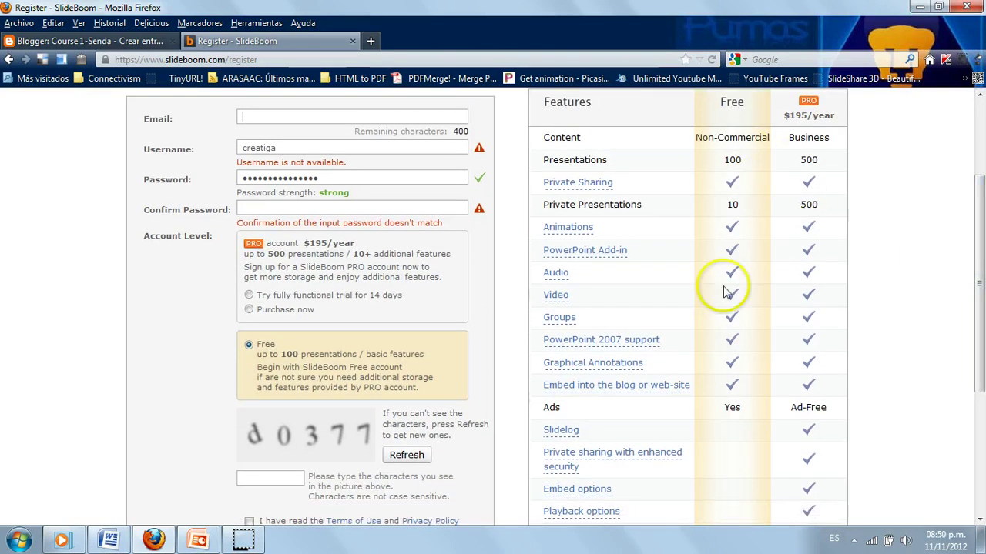
drag(978, 220, 980, 377)
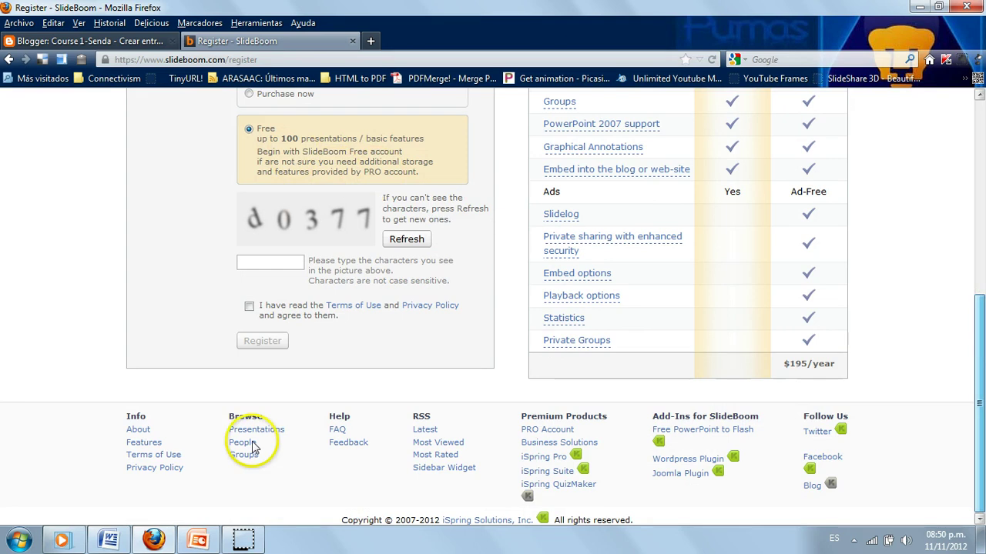
scroll(254, 431, up, 2)
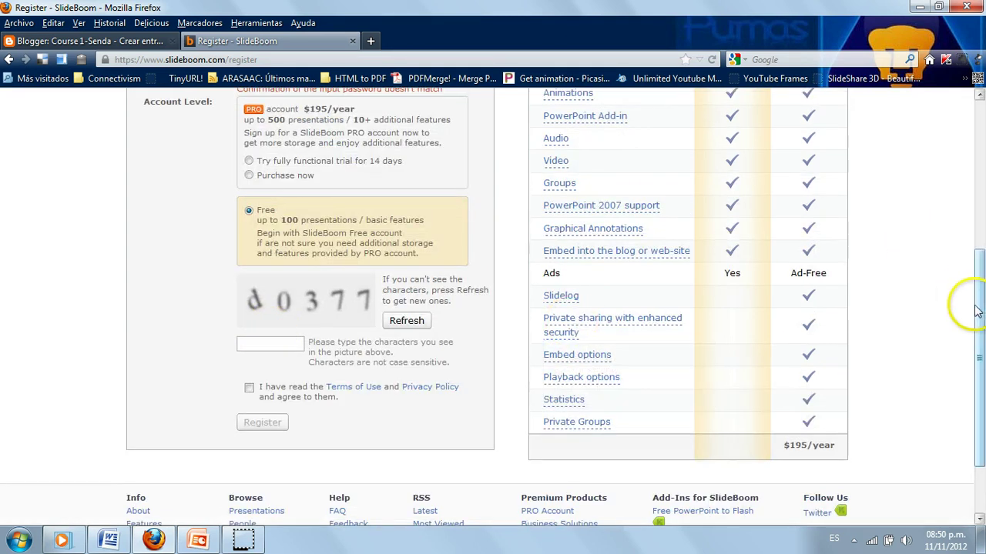
drag(980, 309, 971, 176)
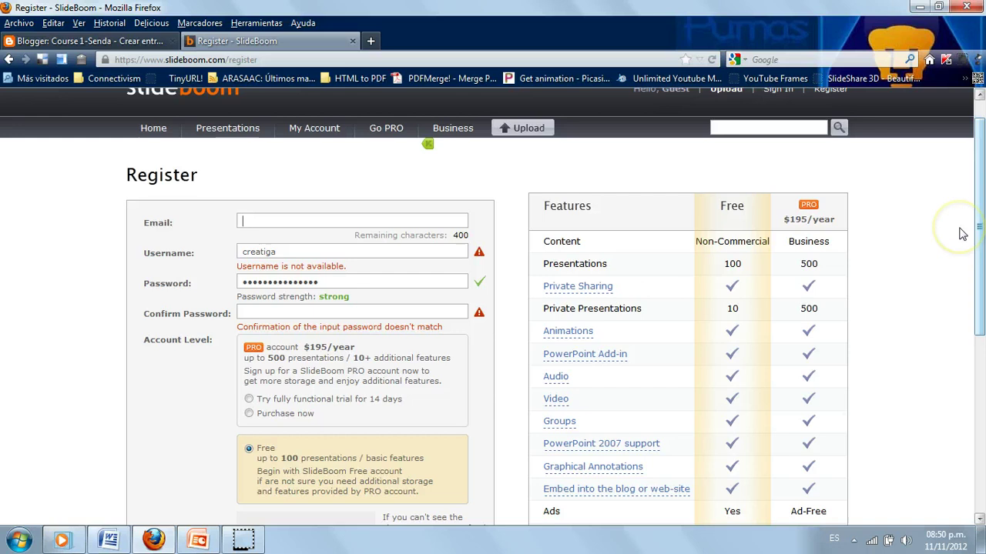
scroll(955, 228, up, 1)
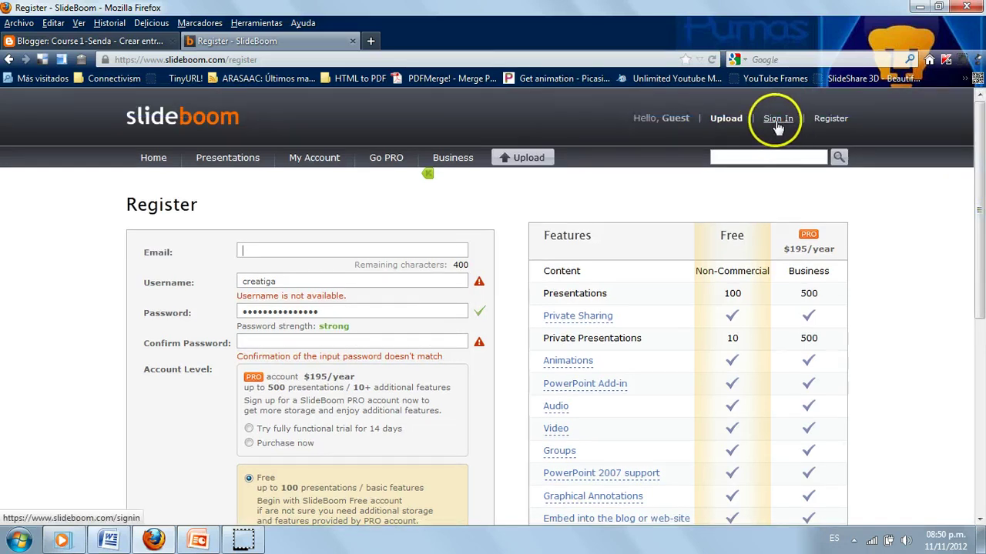
Sign in to SlideBoom with the saved username and password
click(778, 122)
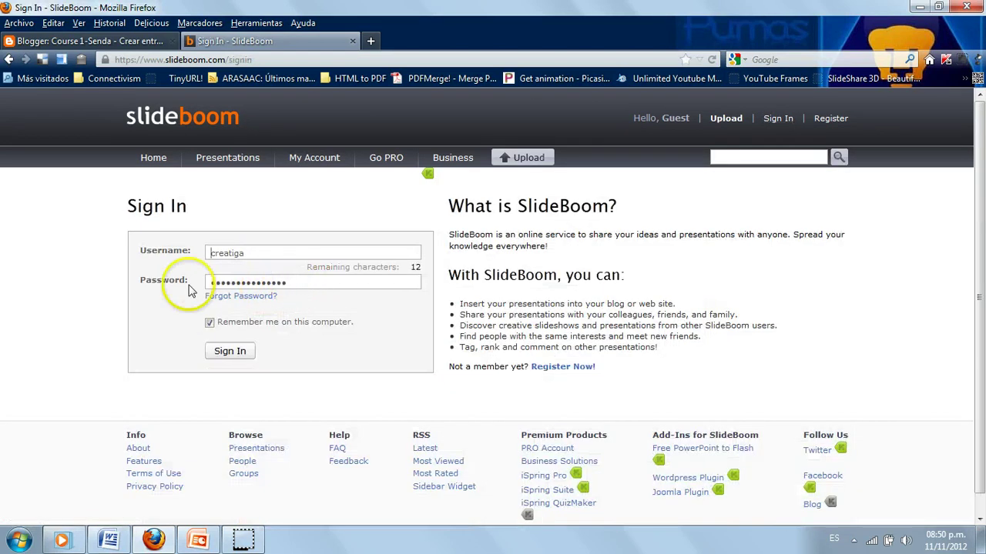
click(229, 353)
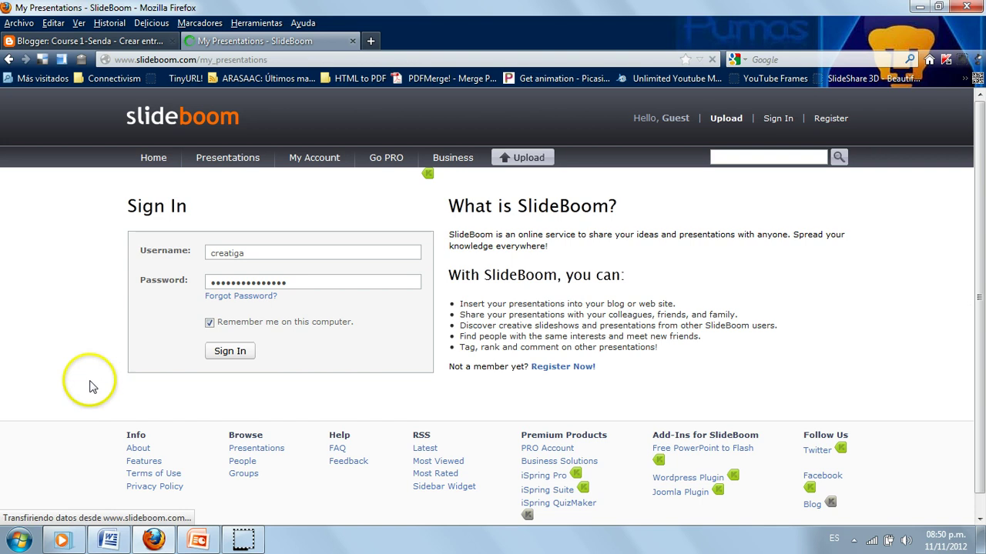
click(230, 351)
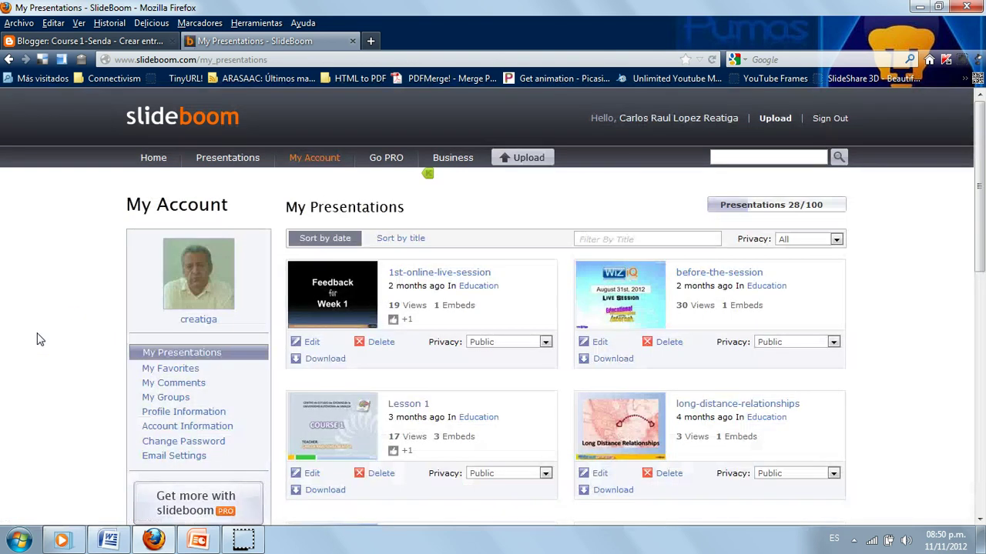
Go to the Upload Presentation page and open a maximized file picker on Documents
click(530, 162)
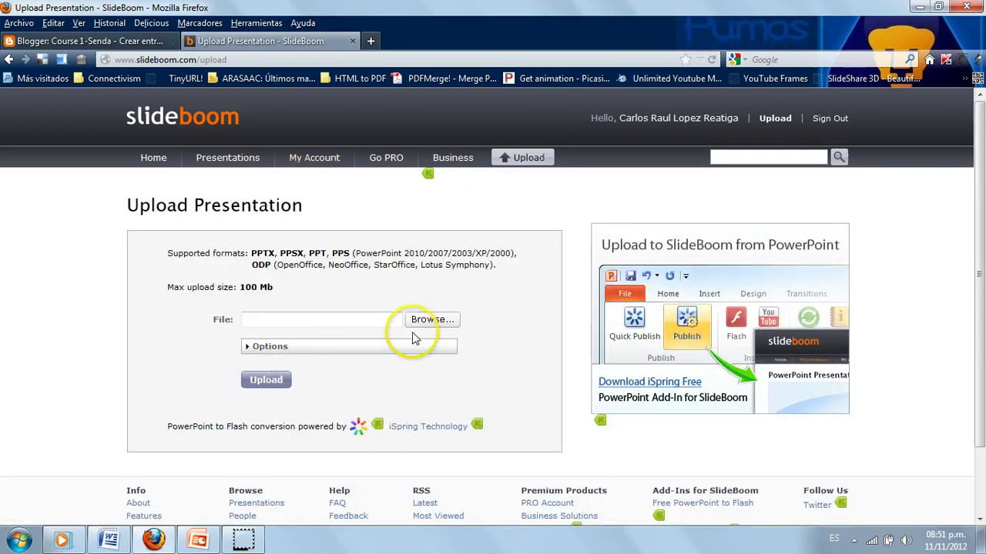
click(437, 321)
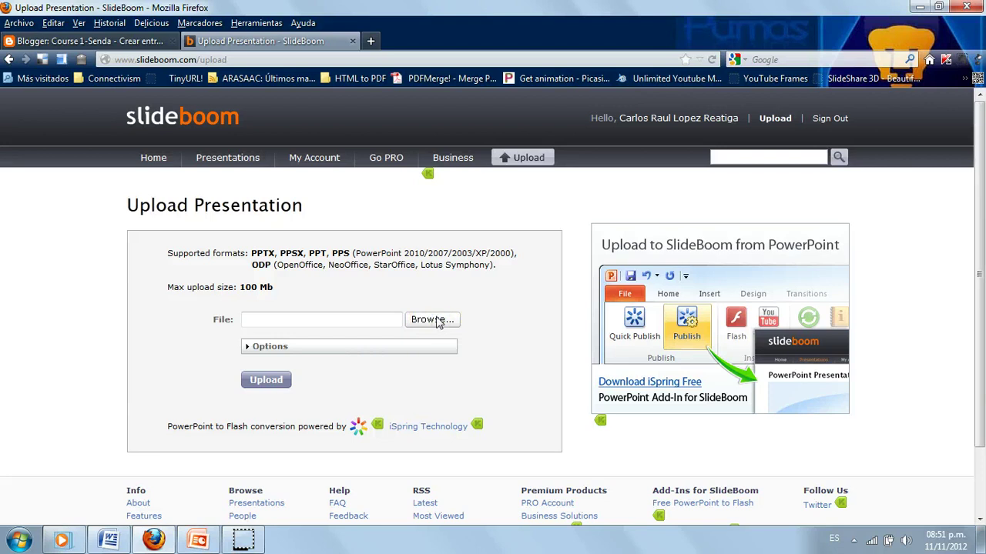
double_click(388, 32)
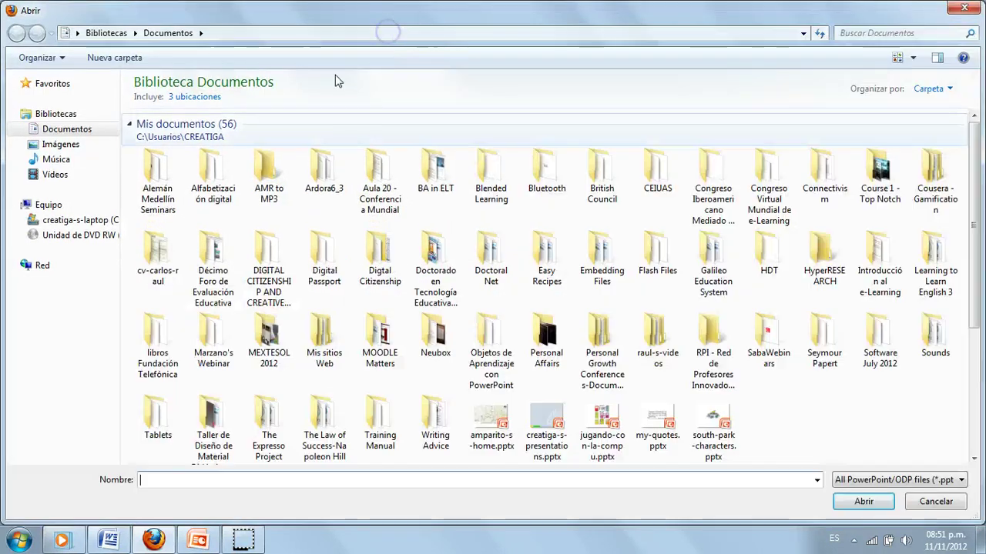
Save the PowerPoint presentation to Escritorio (Desktop) as Presentación1.pptx
click(202, 542)
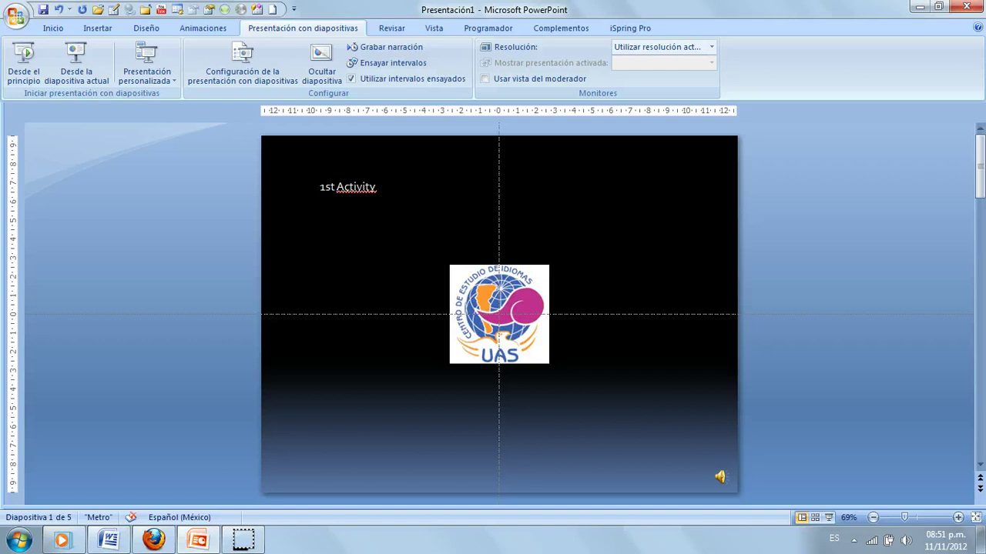
click(17, 19)
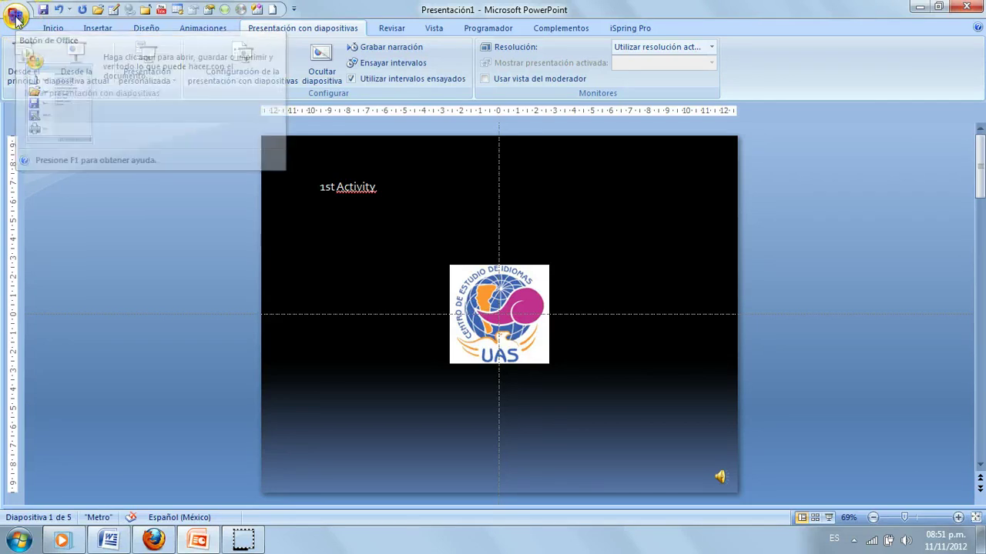
click(17, 18)
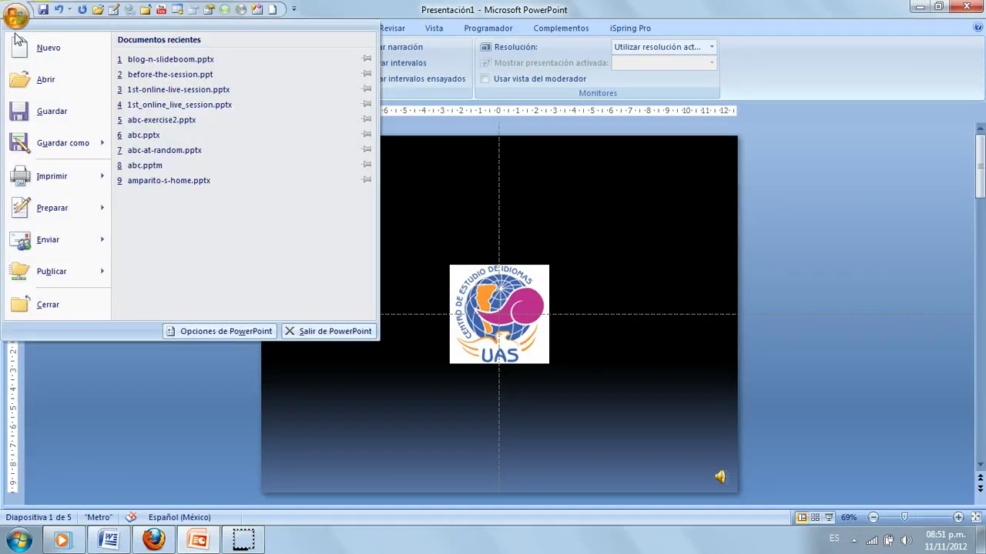
click(20, 142)
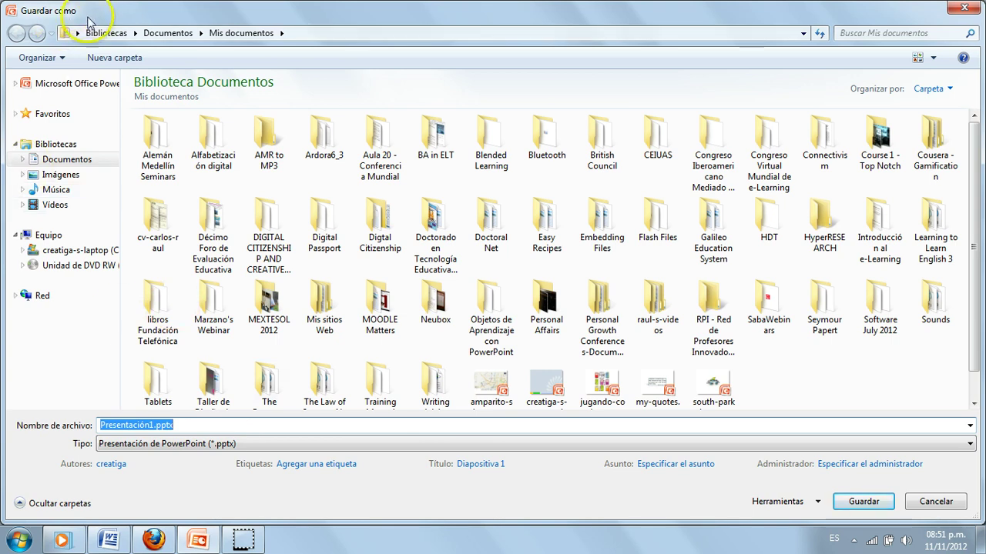
click(78, 34)
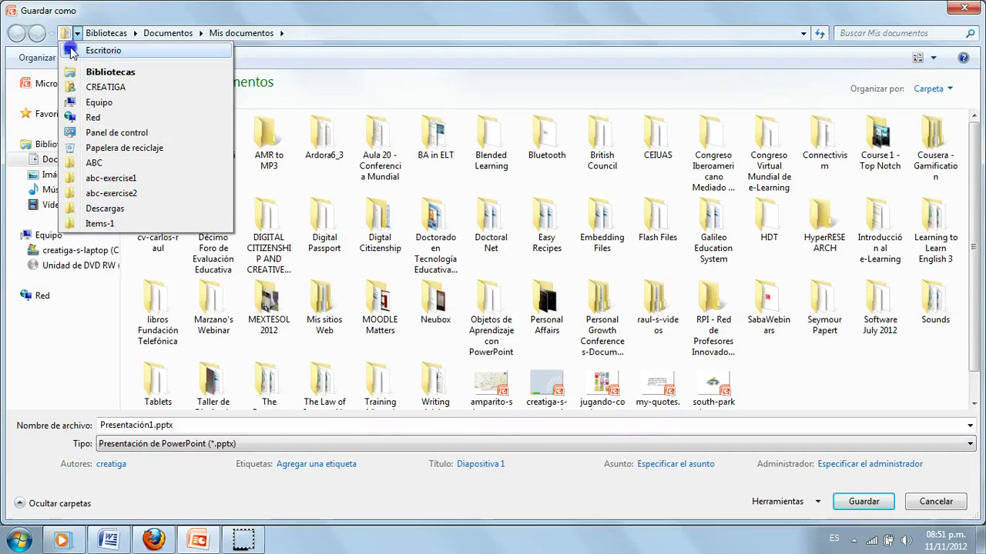
click(71, 50)
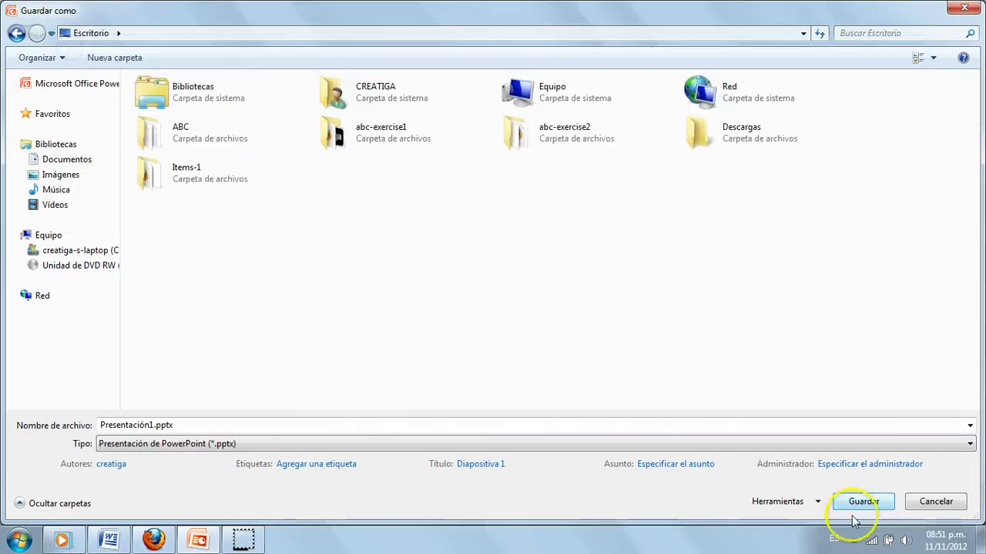
click(866, 501)
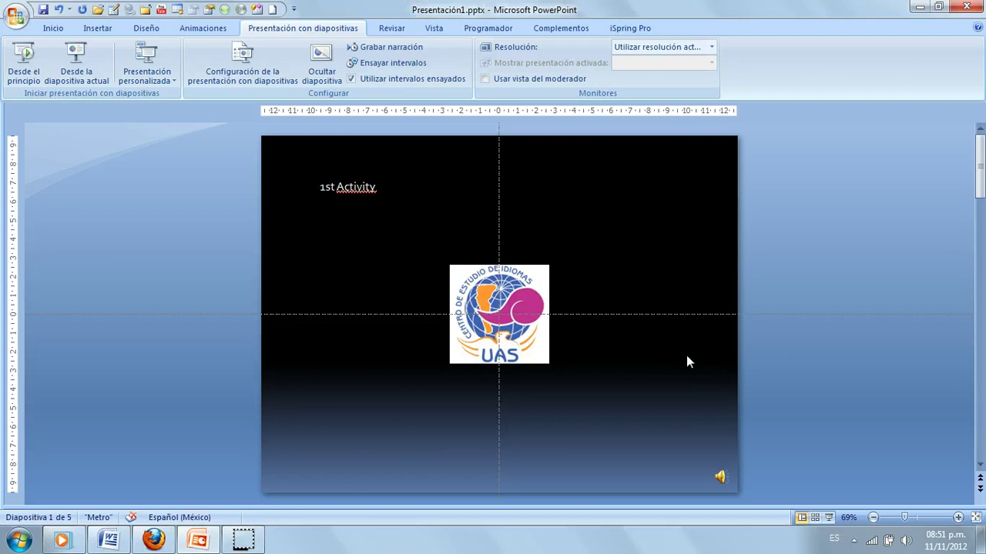
Choose Presentación1.pptx from the Desktop and start uploading it to SlideBoom
key(ctrl+o)
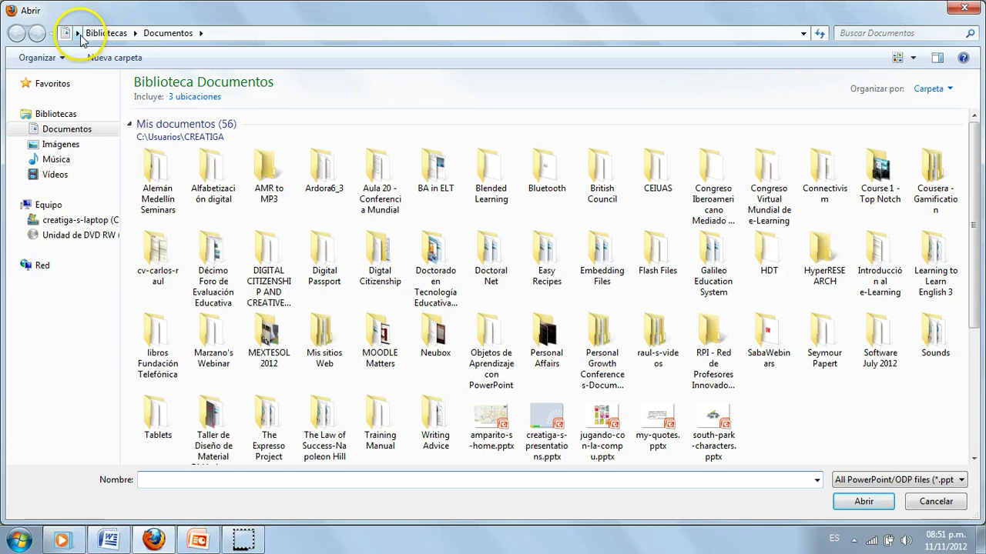
click(78, 34)
click(92, 50)
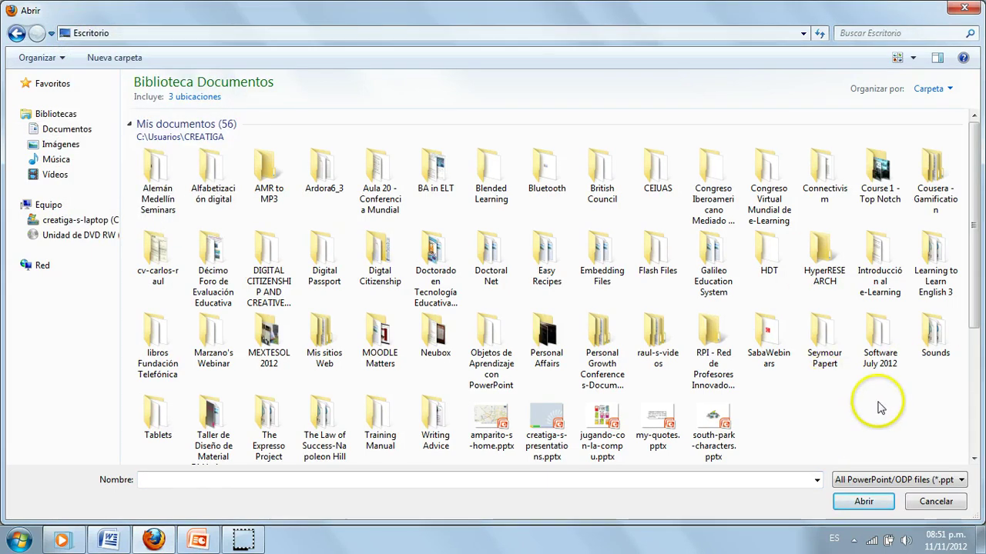
click(339, 172)
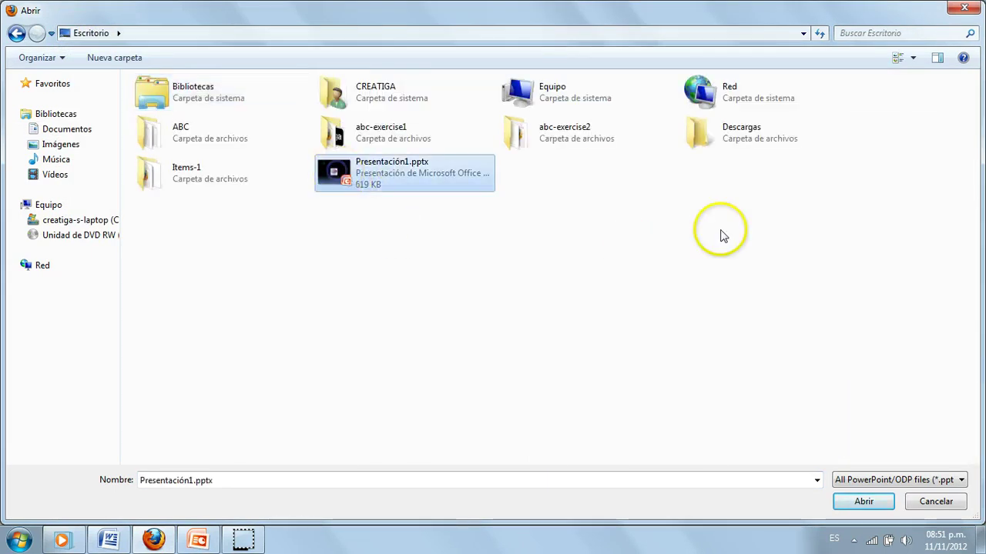
click(864, 504)
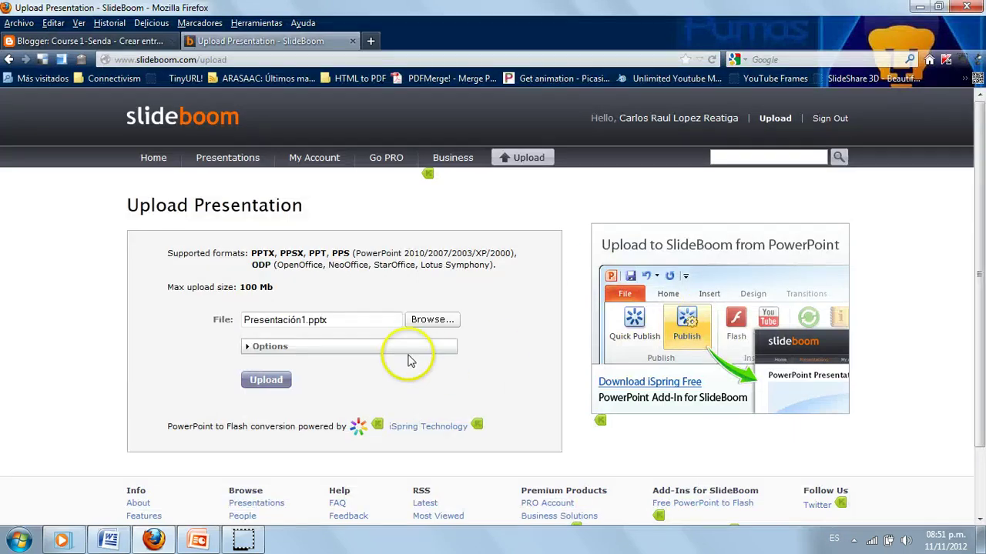
click(250, 347)
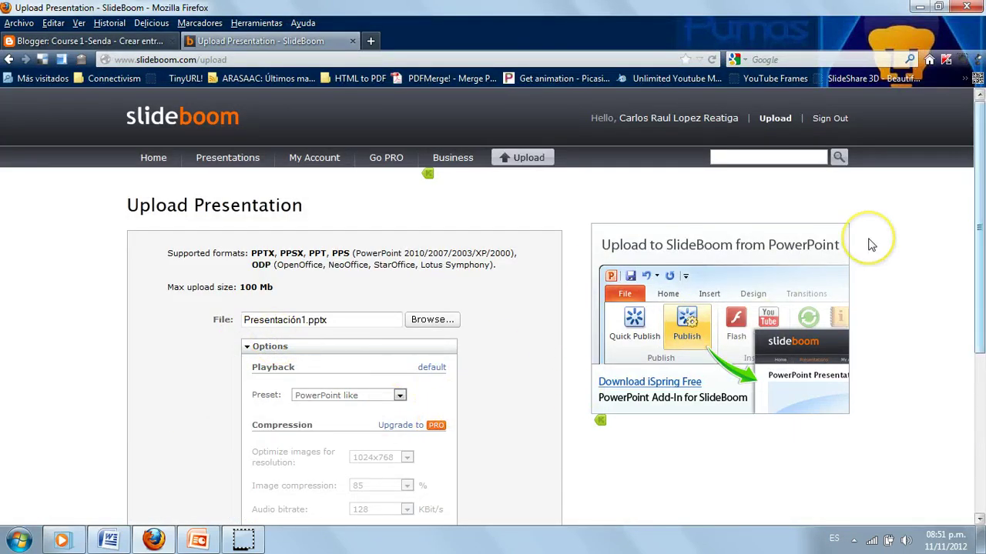
scroll(870, 245, down, 4)
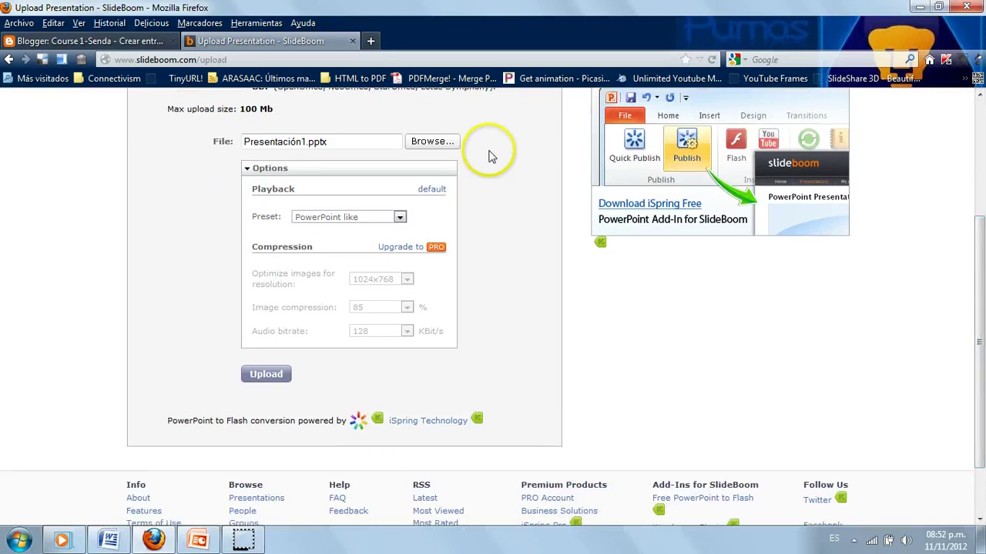
click(268, 381)
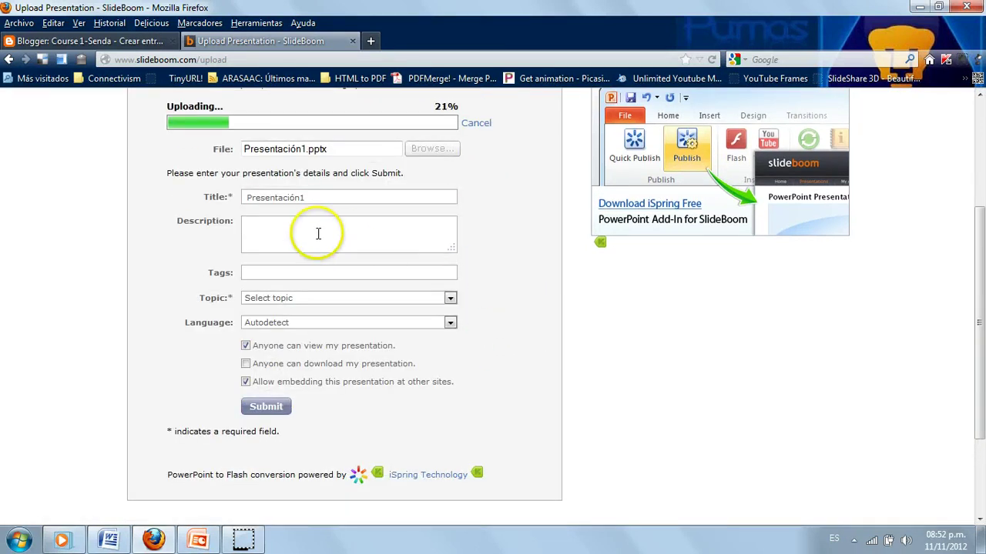
Title it 'Narrated Presentation', add a description and tags, pick topic Education, and submit
drag(312, 197, 214, 200)
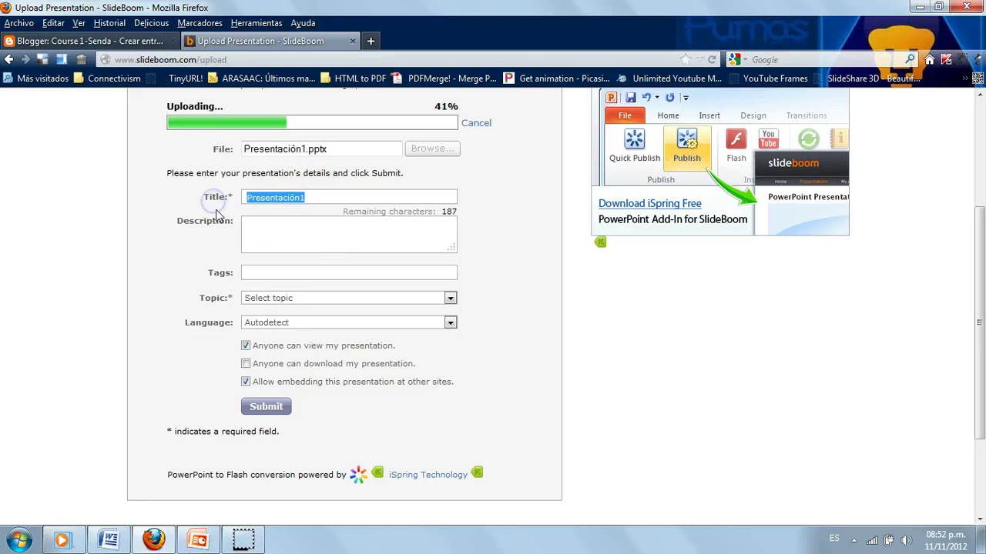
text(Narr)
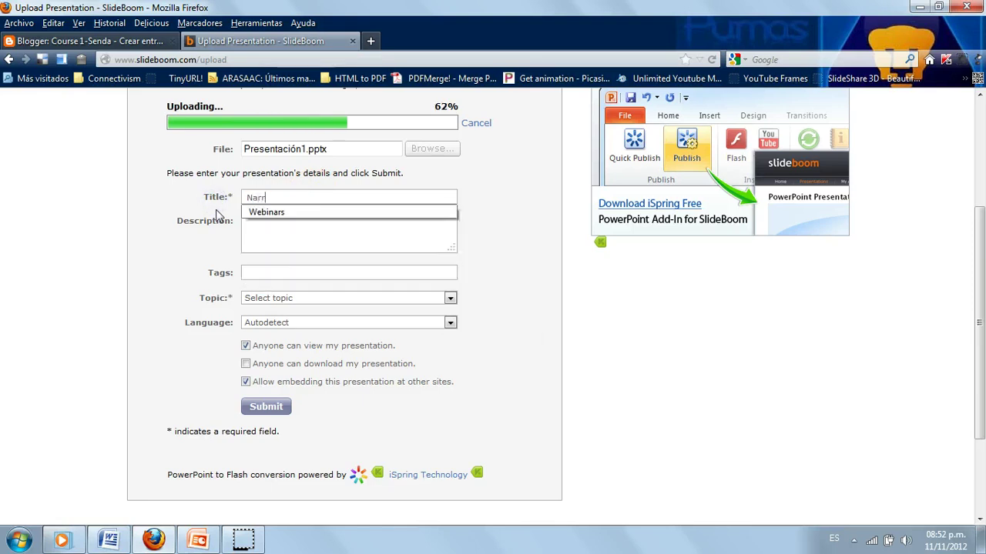
text(ated Presentation)
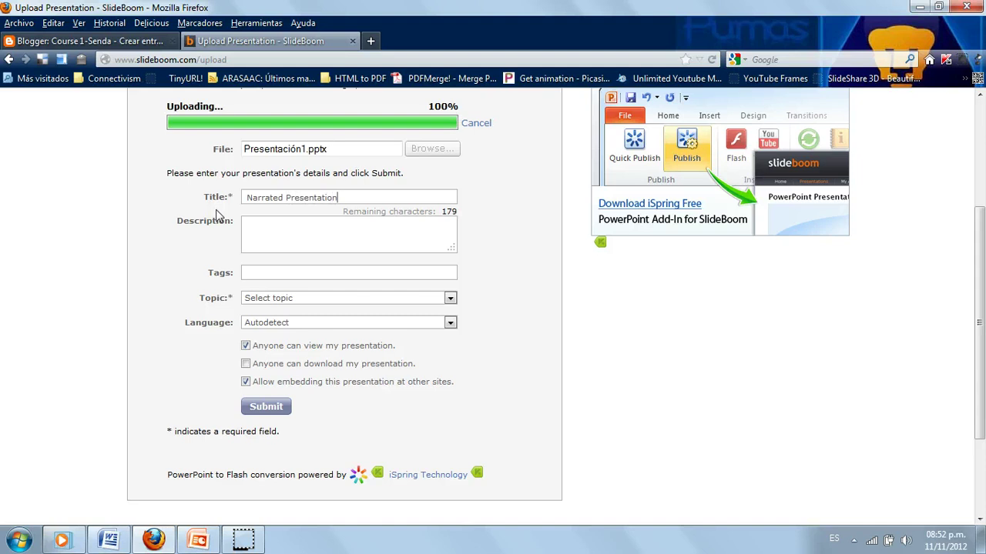
click(266, 229)
text(Ed)
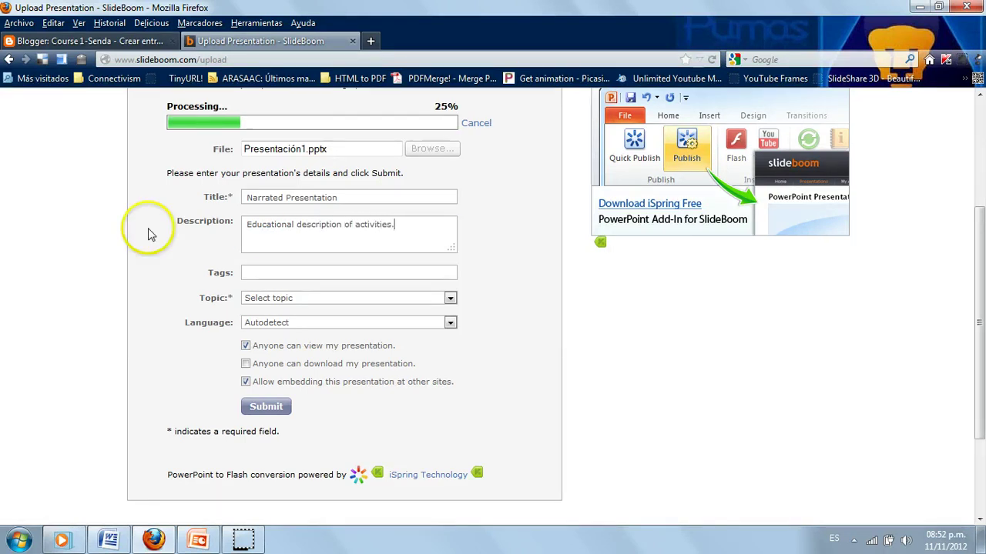
click(269, 274)
text(ba in elt, uas, cre)
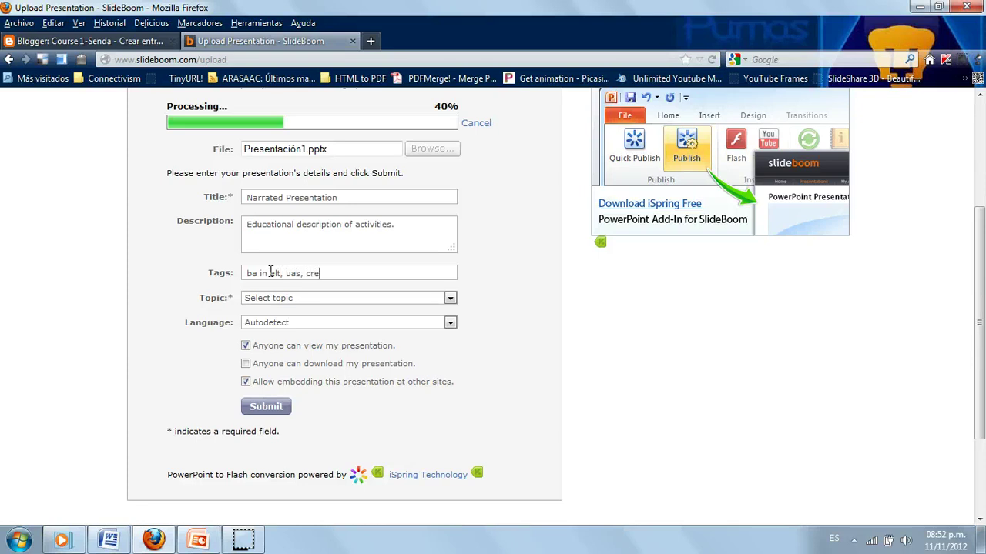
text(ati)
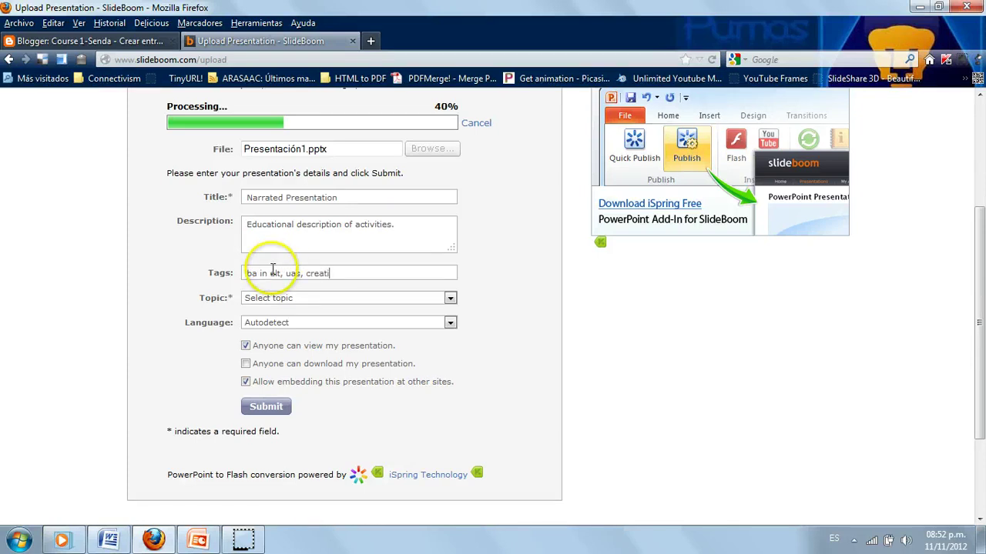
text(ga)
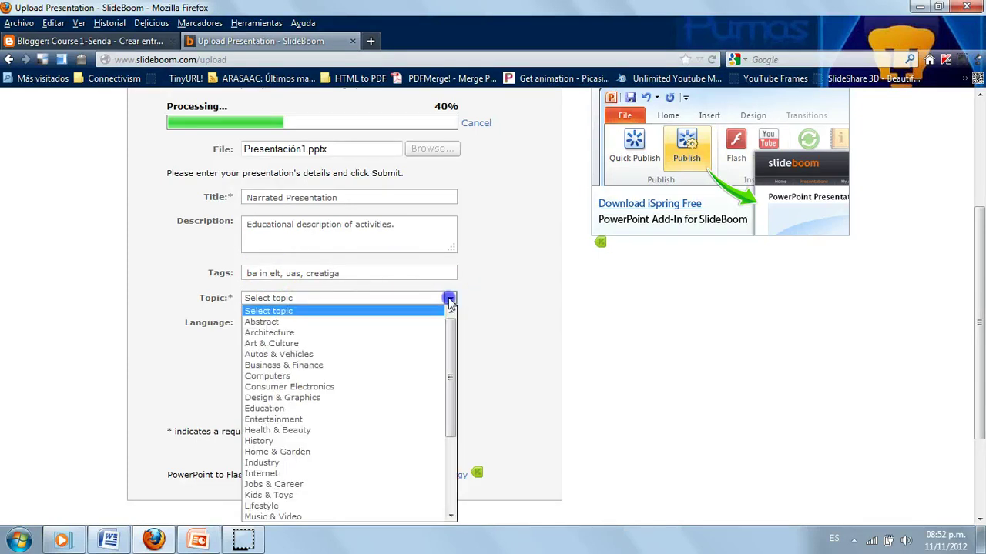
click(449, 298)
click(271, 408)
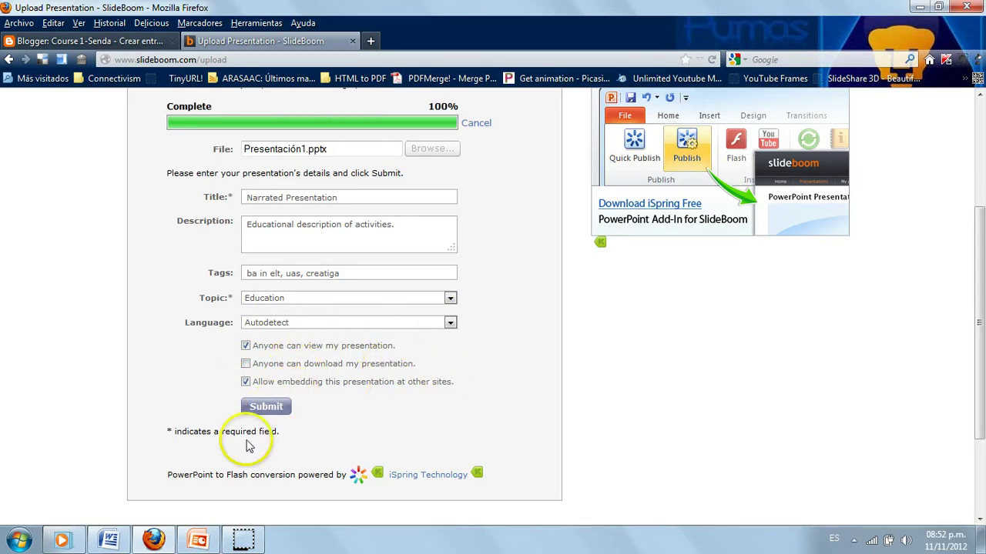
click(266, 406)
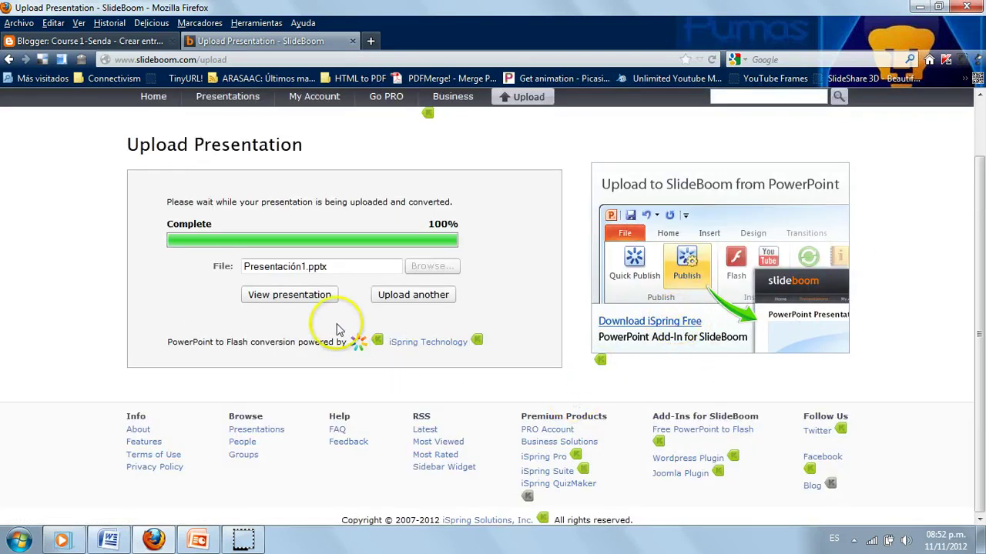
Open the Narrated Presentation page, play it and pause on slide 2 of 5
click(291, 298)
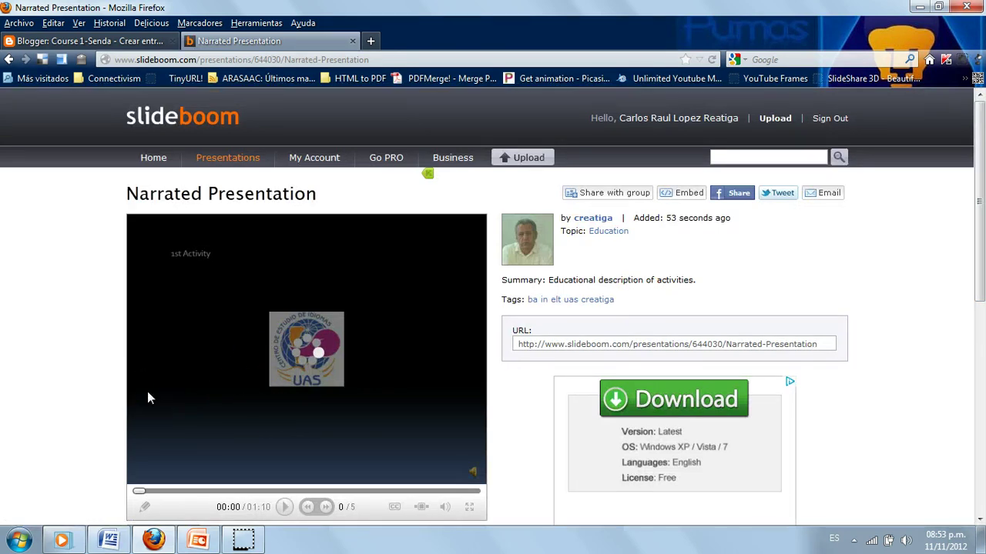
click(96, 406)
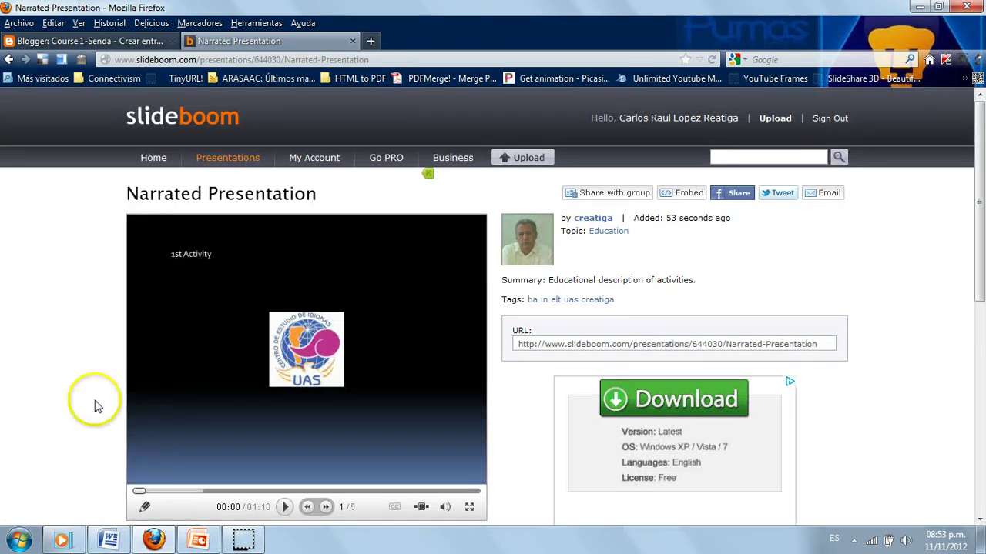
click(284, 508)
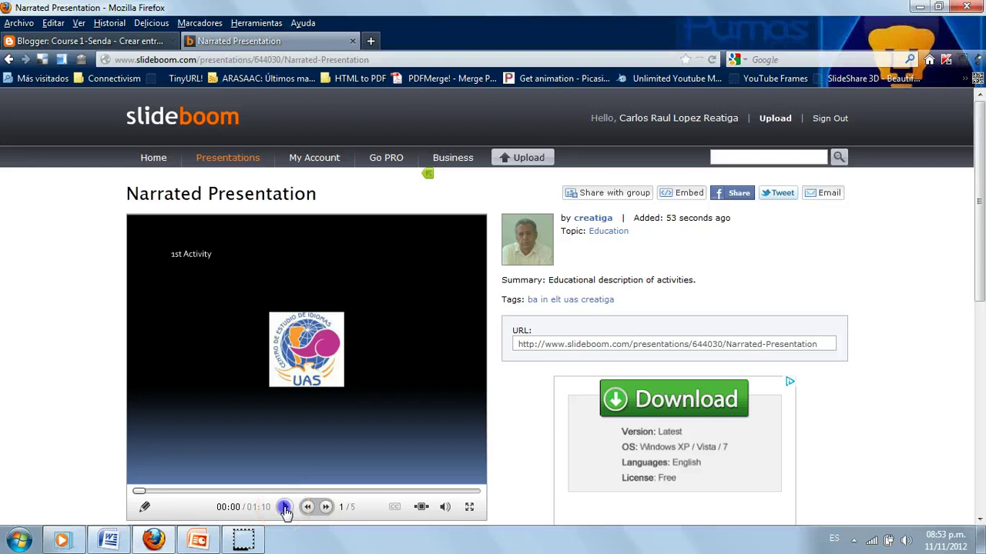
click(77, 401)
click(285, 510)
click(39, 367)
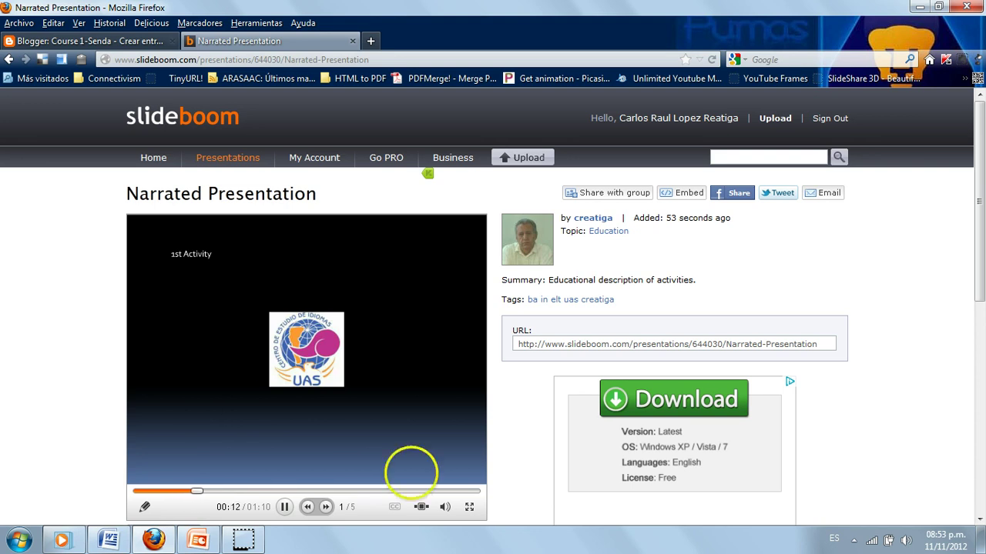
click(285, 507)
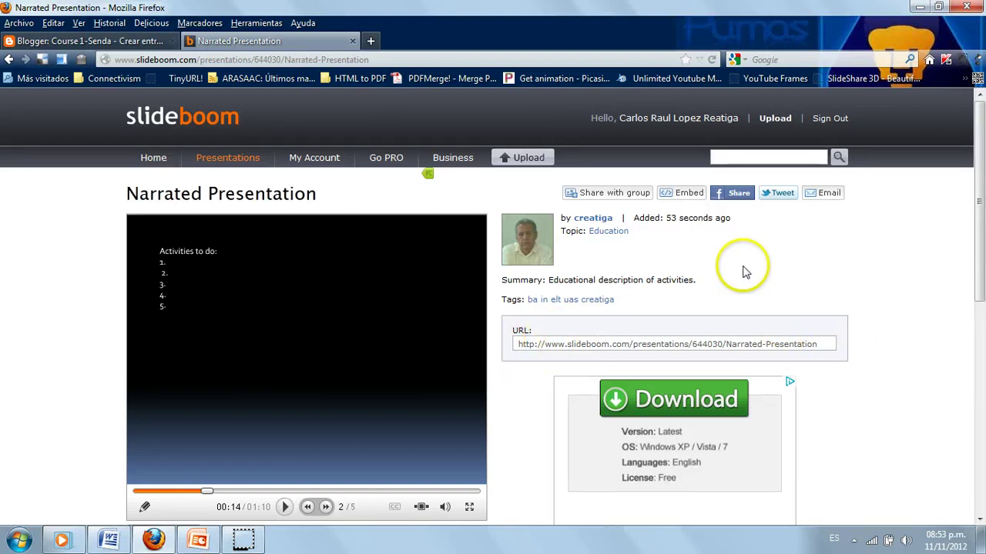
Show the presentation's embed code, select the HTML snippet and copy it
click(688, 198)
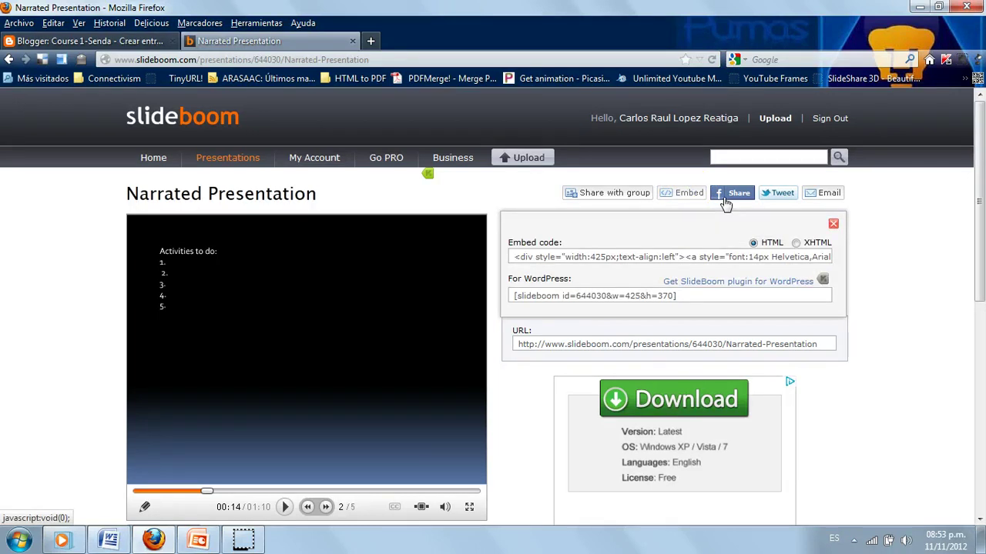
click(533, 256)
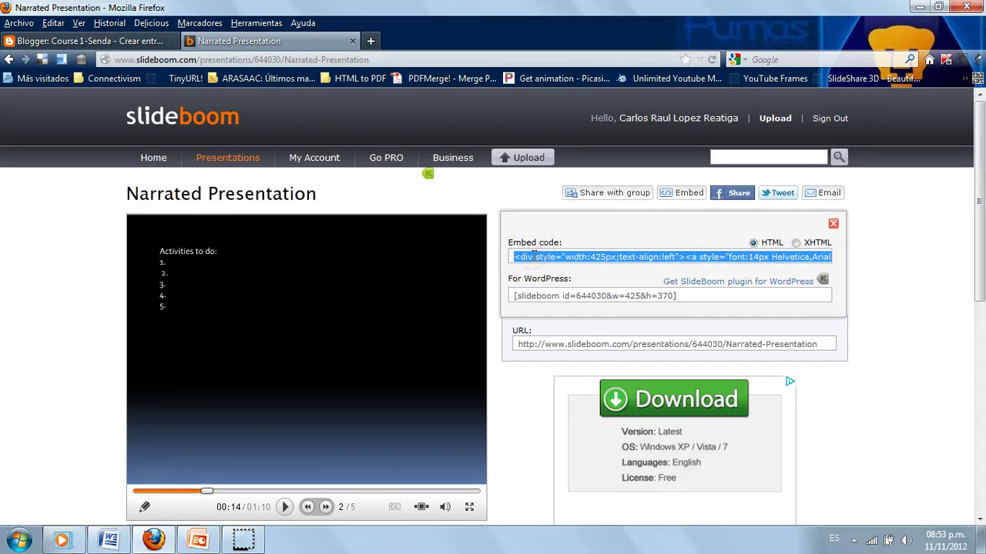
click(582, 358)
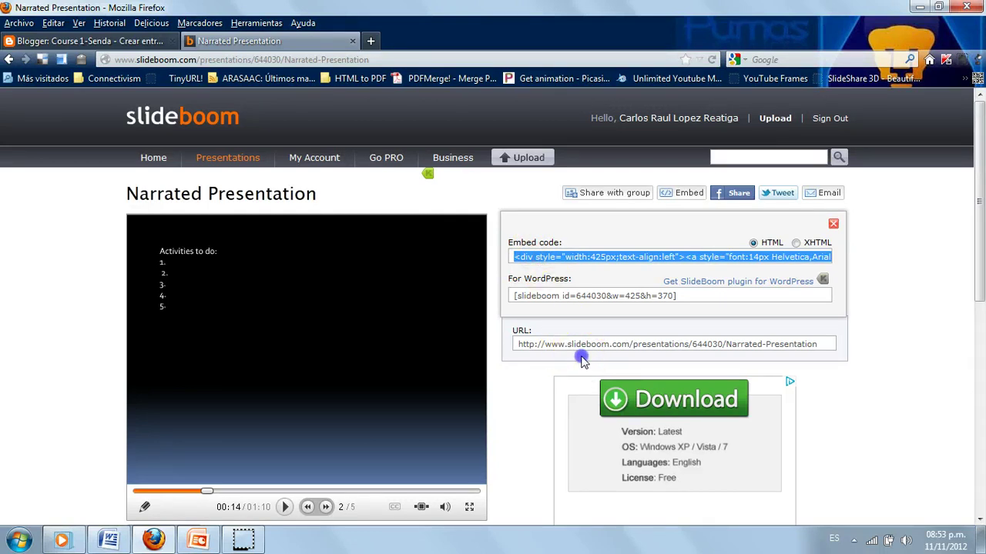
right_click(598, 258)
click(636, 306)
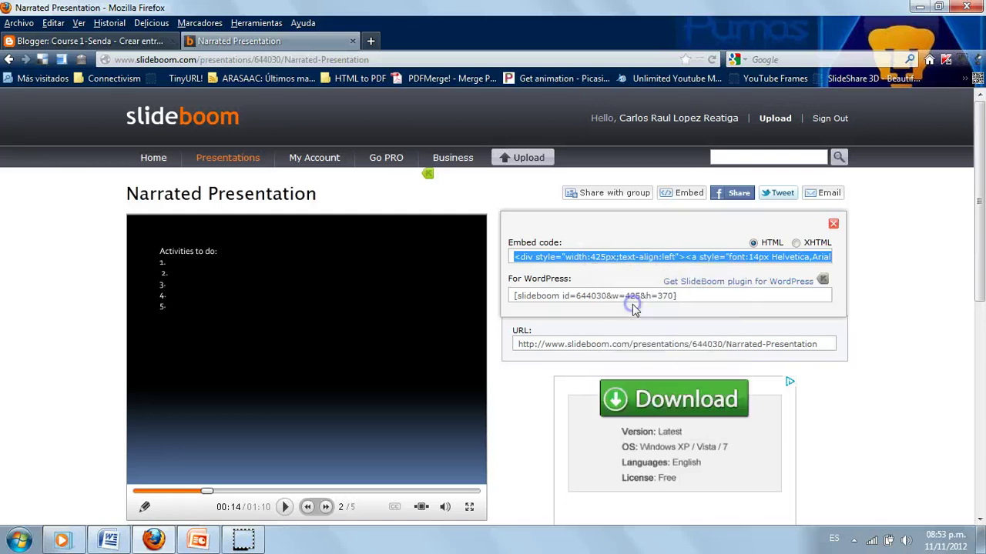
Back in the Blogger post, add a row of = signs beneath the Welcome! text
click(143, 40)
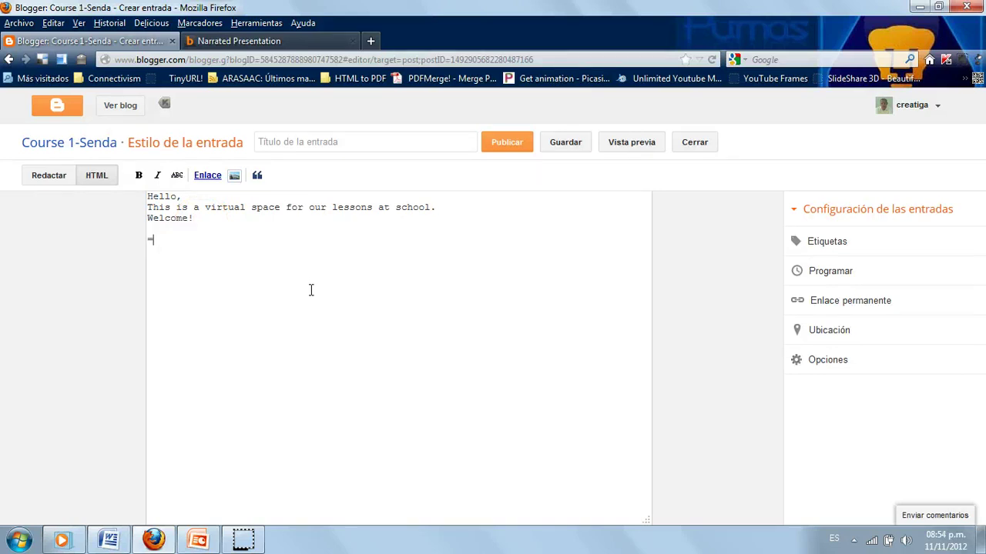
text(============================================================)
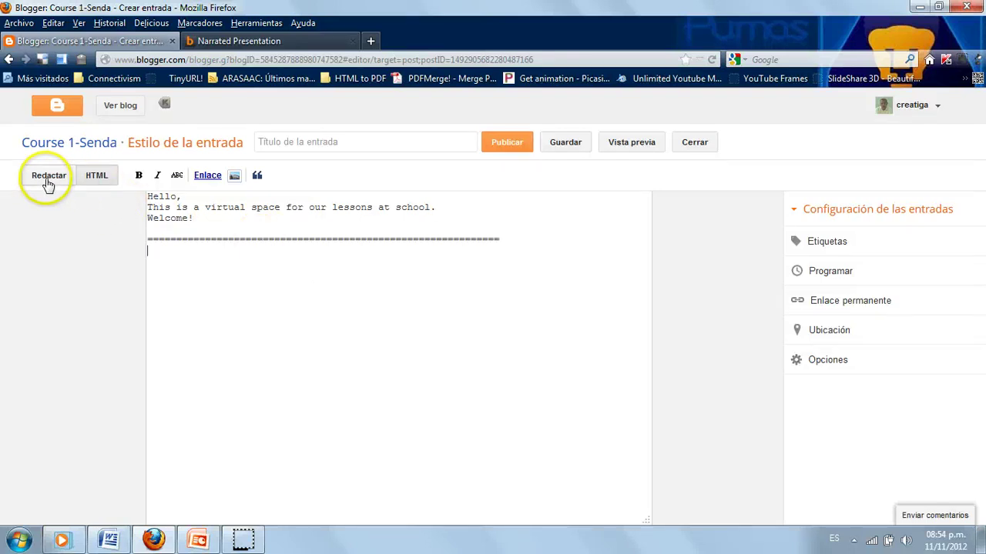
click(99, 179)
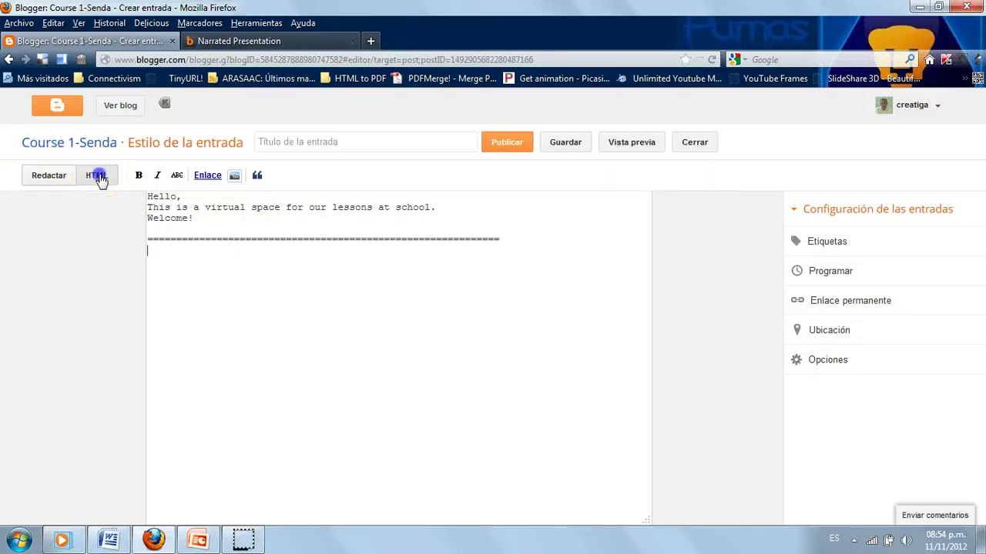
click(338, 307)
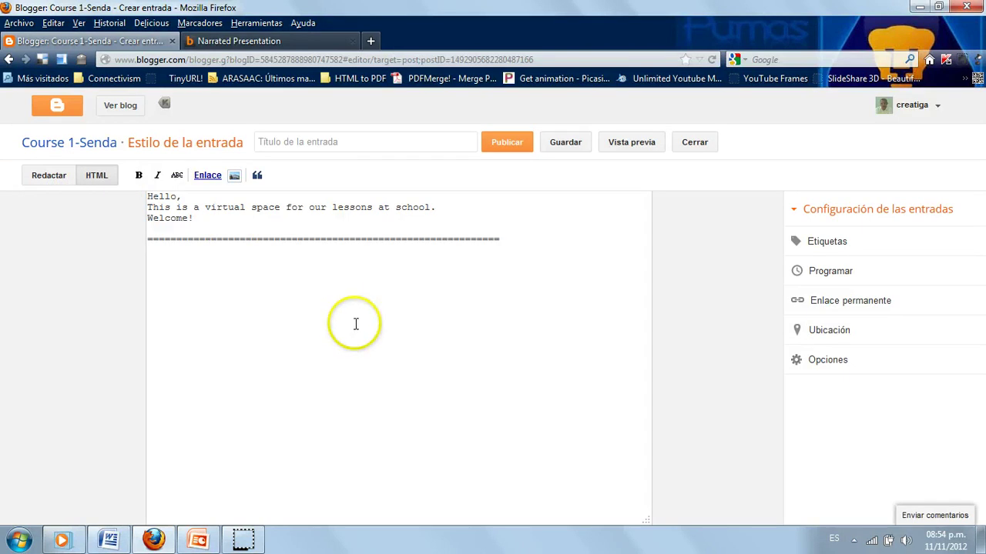
click(97, 179)
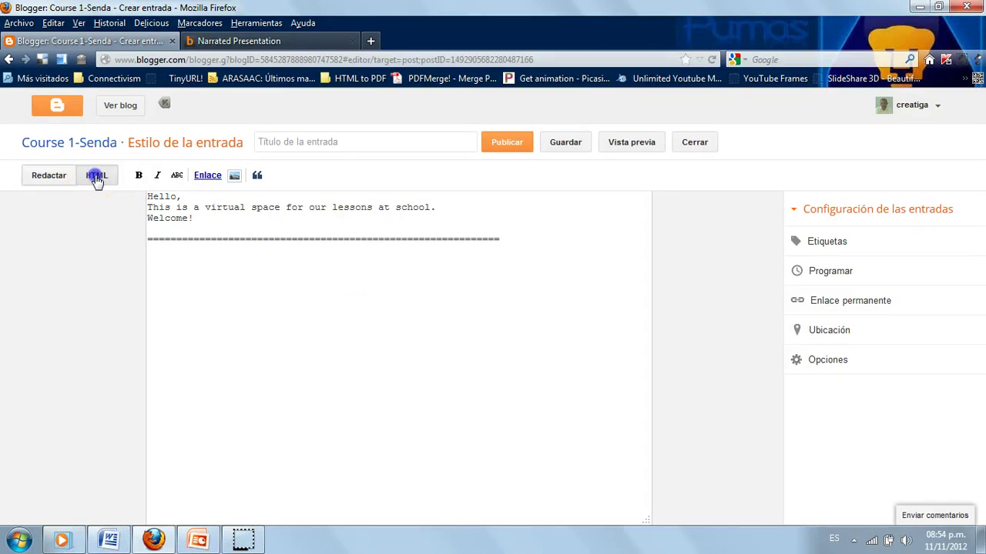
Add '!' after Welcome and set the welcome text and separator in Arial
click(48, 176)
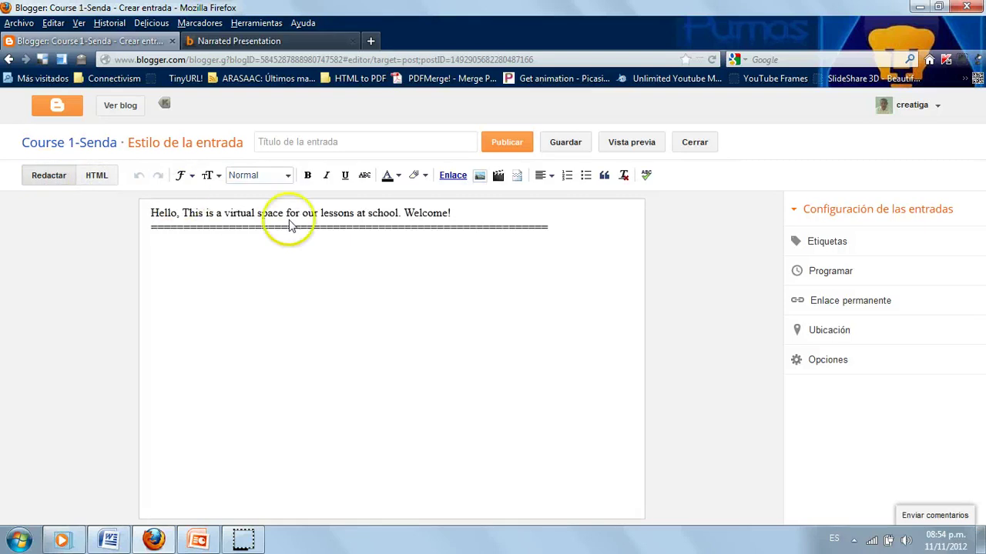
click(449, 213)
text(!)
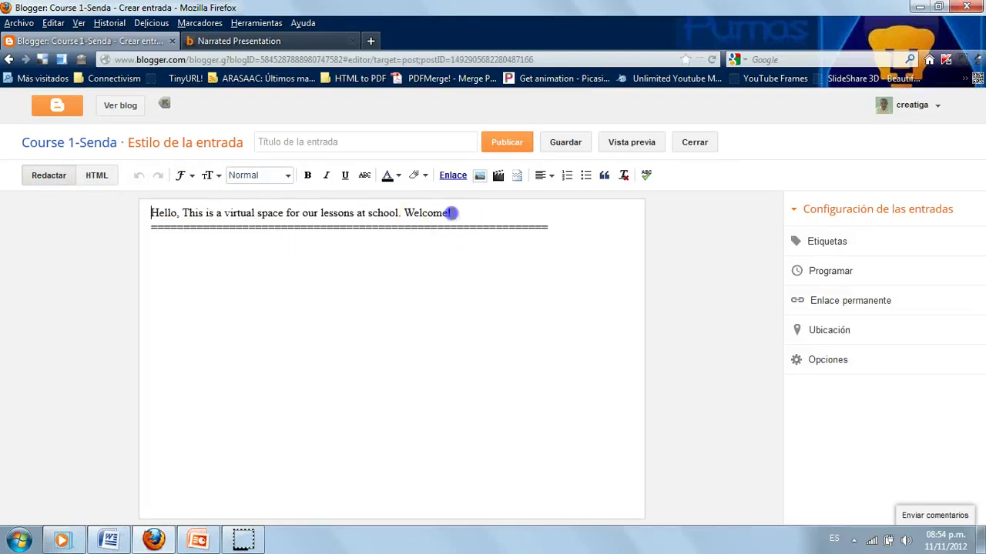
shift+click(452, 213)
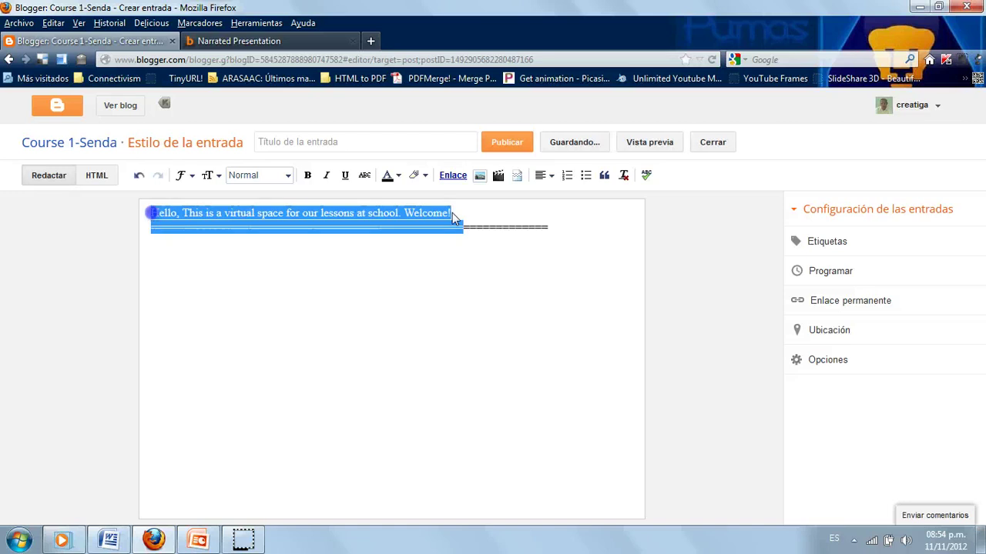
click(191, 177)
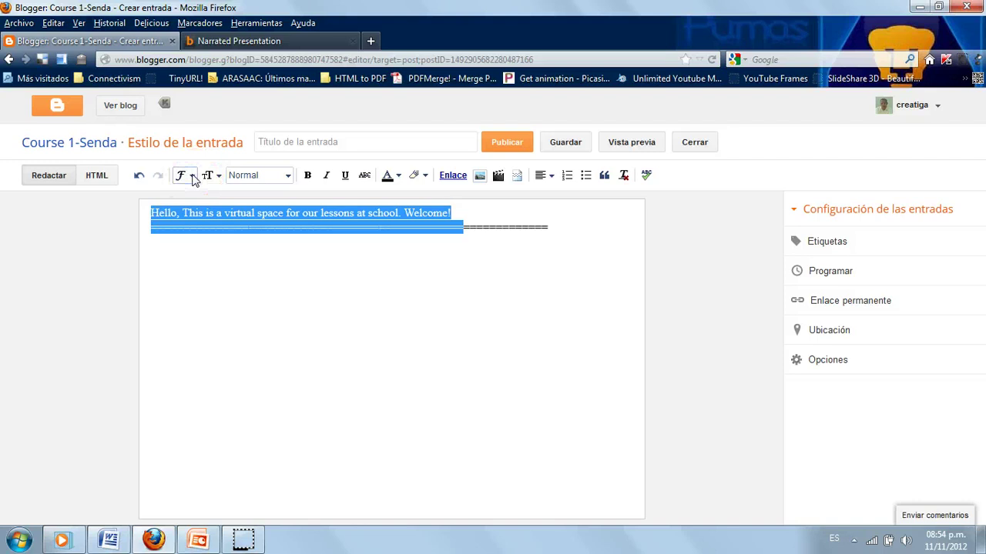
click(194, 178)
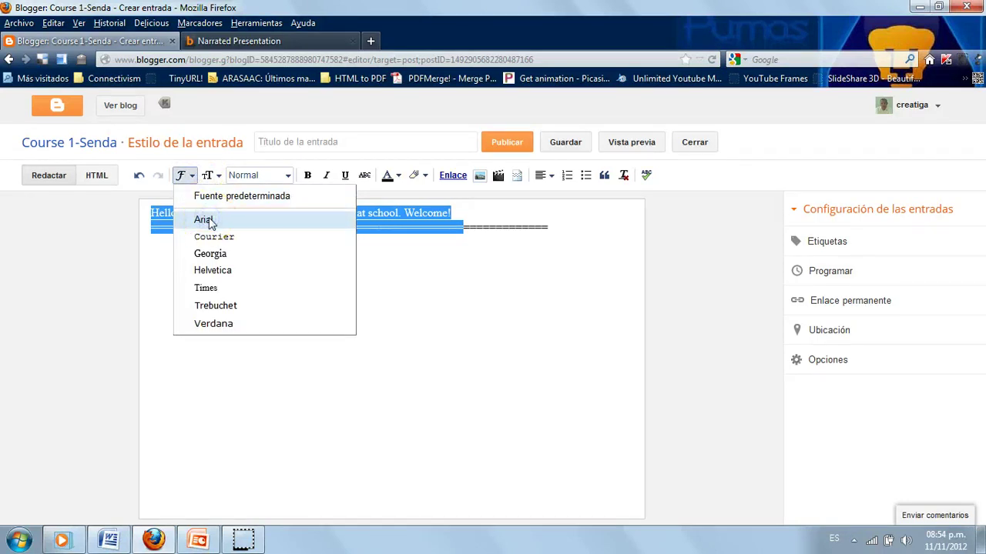
click(312, 222)
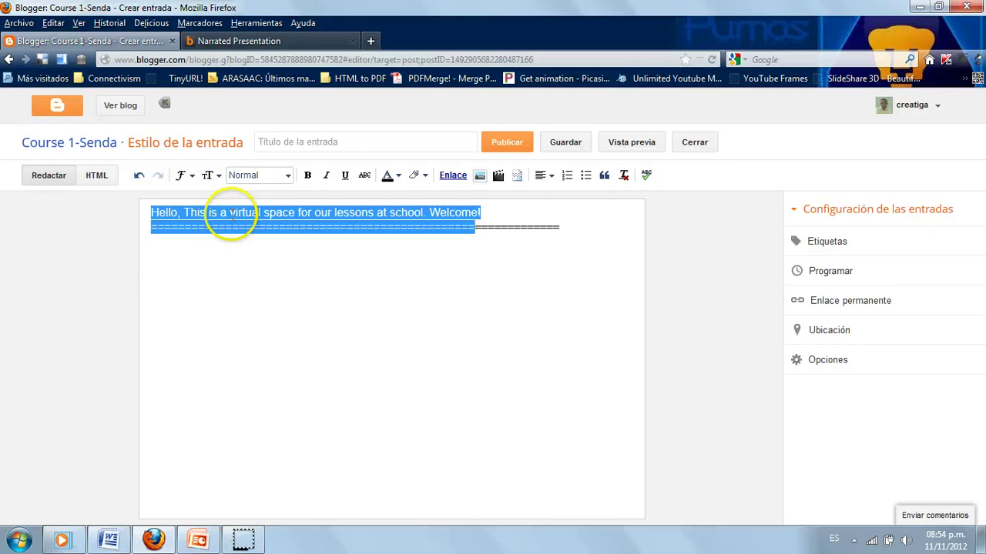
Put Hello, the lessons sentence, Welcome! and the separator on separate lines, then view the HTML
click(193, 317)
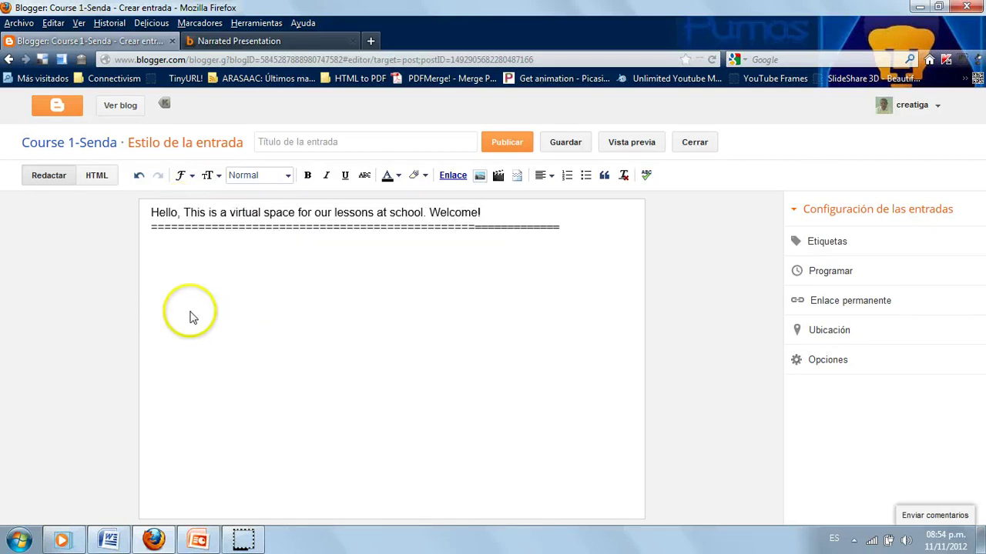
key(BackSpace)
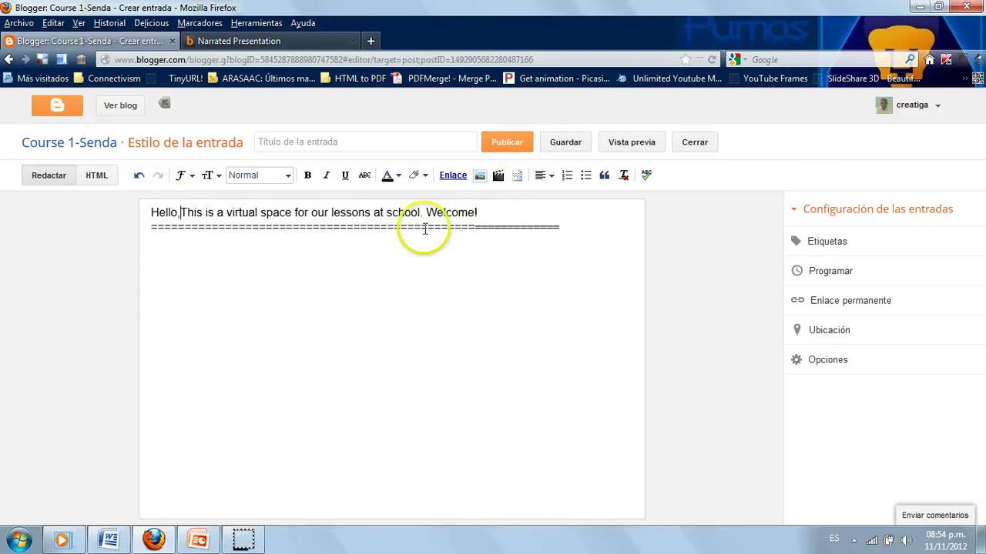
key(Return)
click(395, 228)
key(Return)
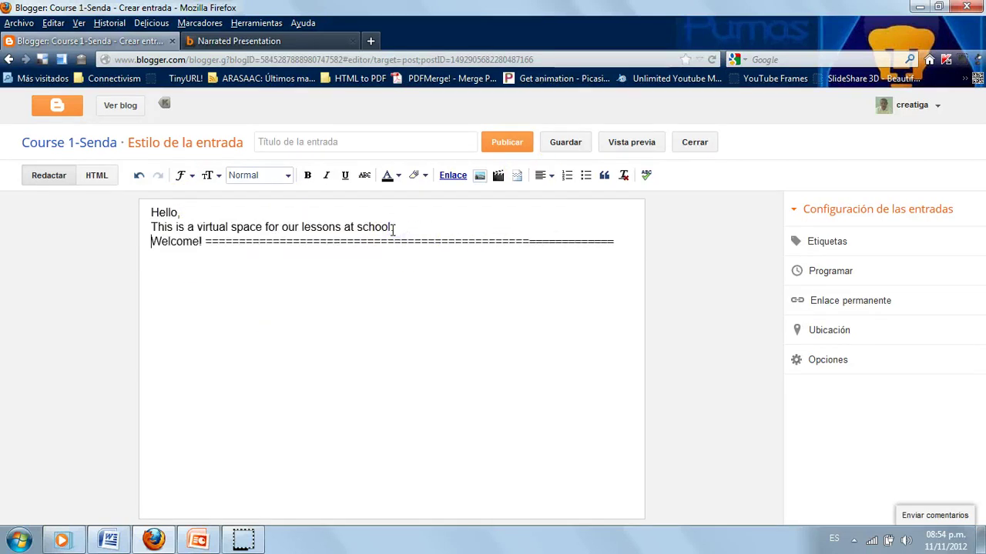
click(206, 242)
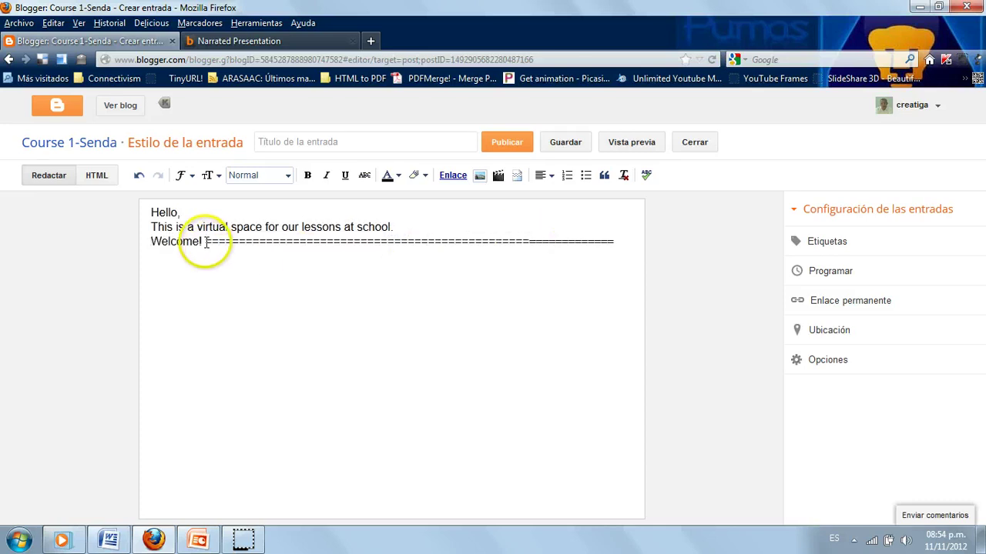
key(Return)
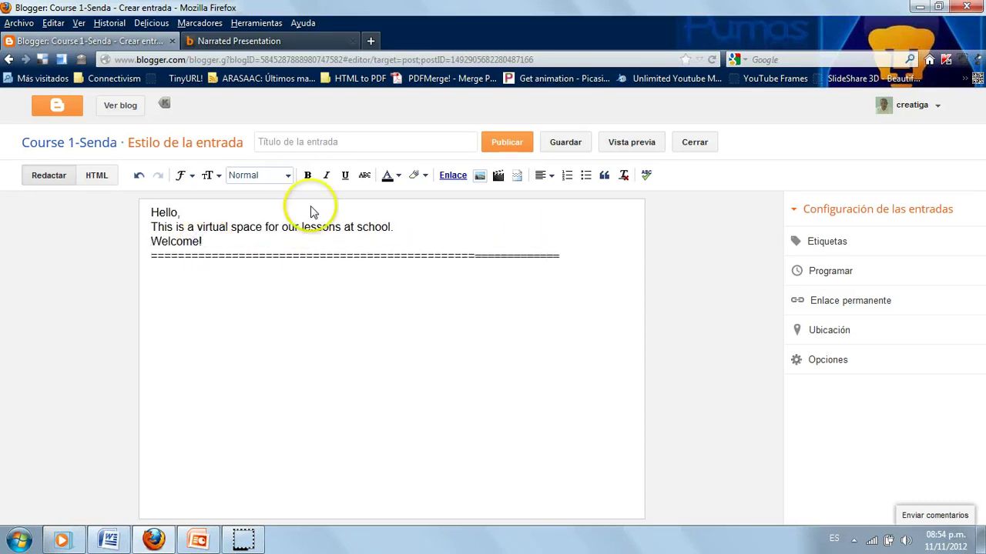
click(561, 259)
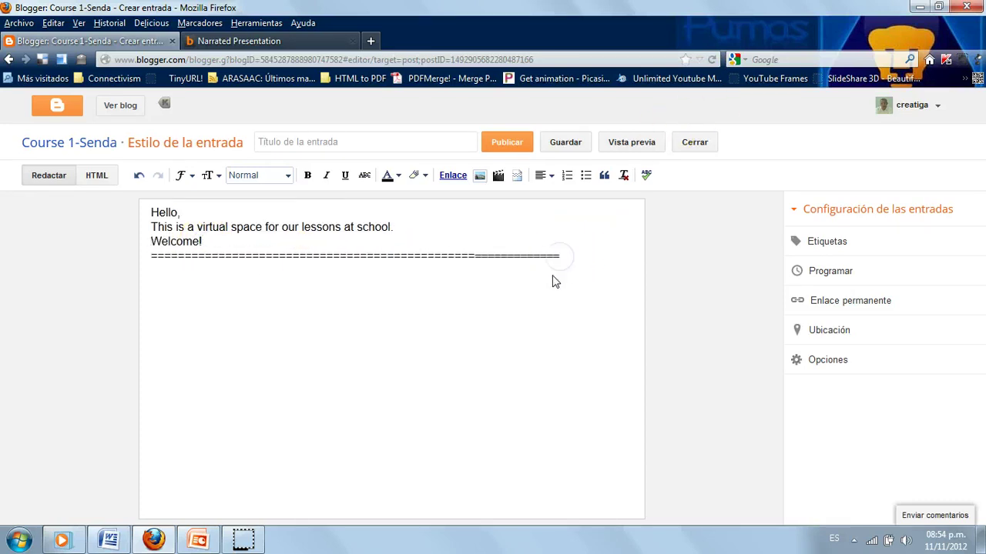
click(97, 175)
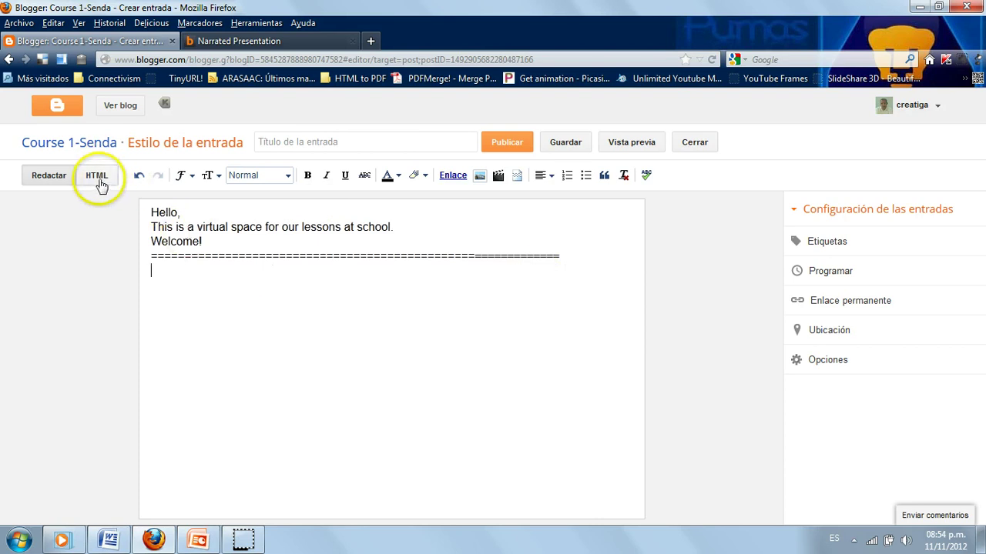
click(628, 251)
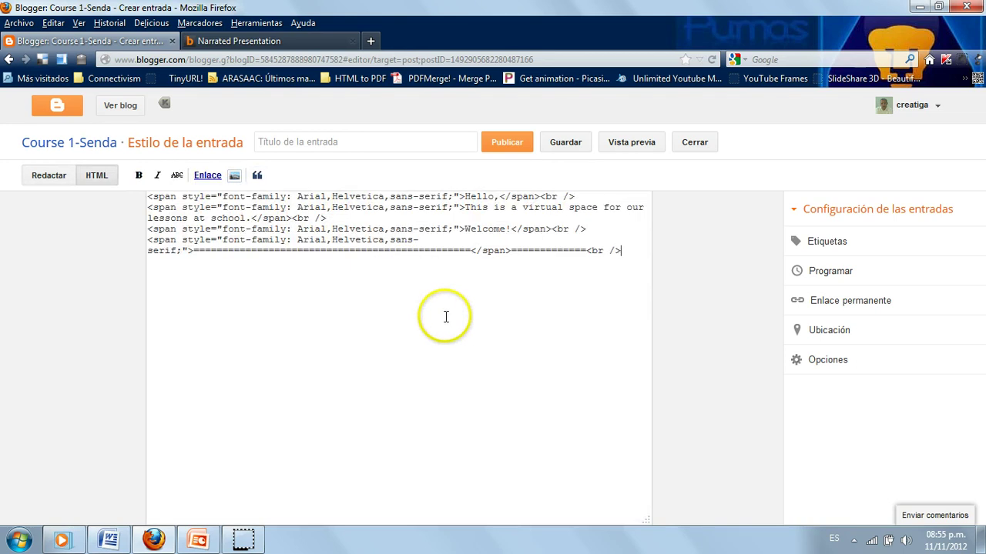
Paste the SlideBoom embed code below the separator and return to the compose view to see the player
right_click(202, 277)
click(235, 339)
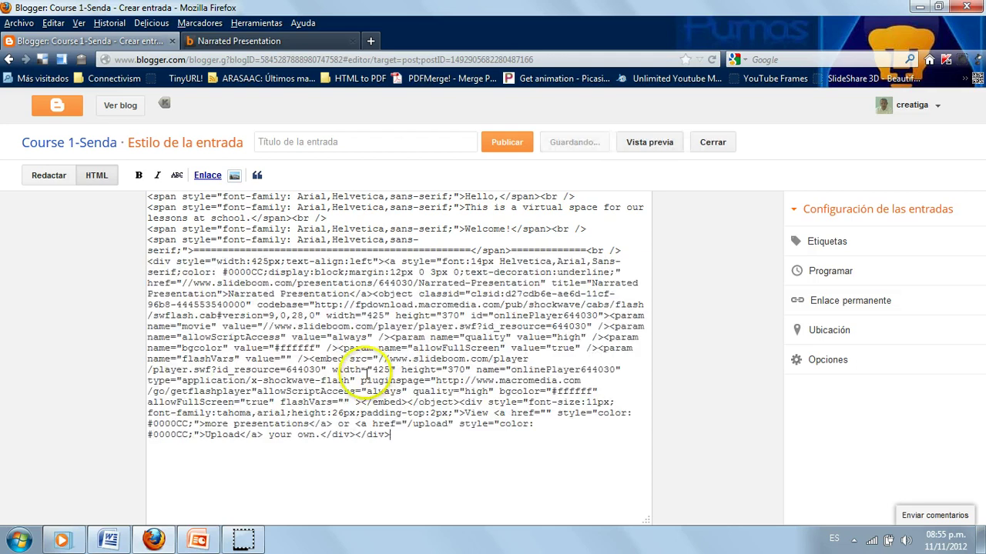
click(61, 189)
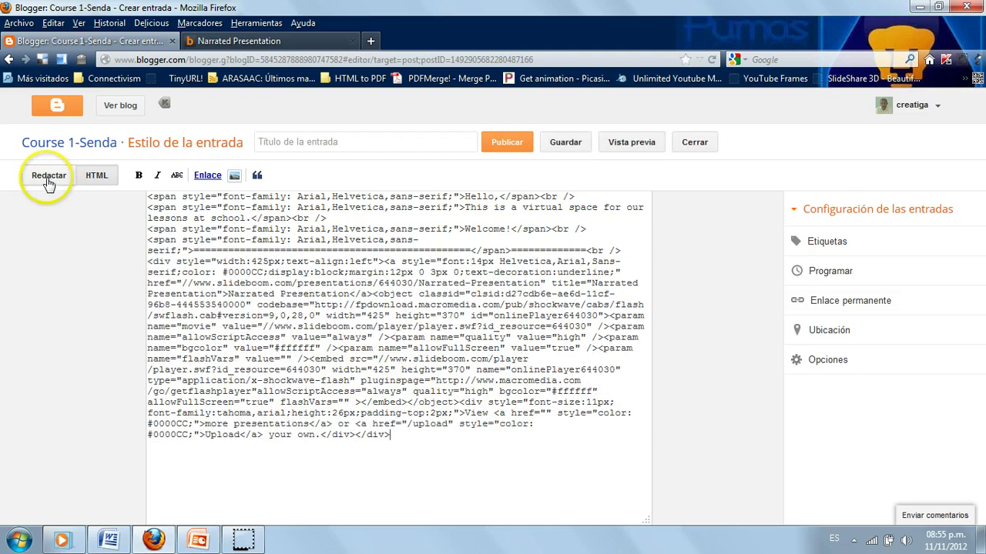
click(48, 183)
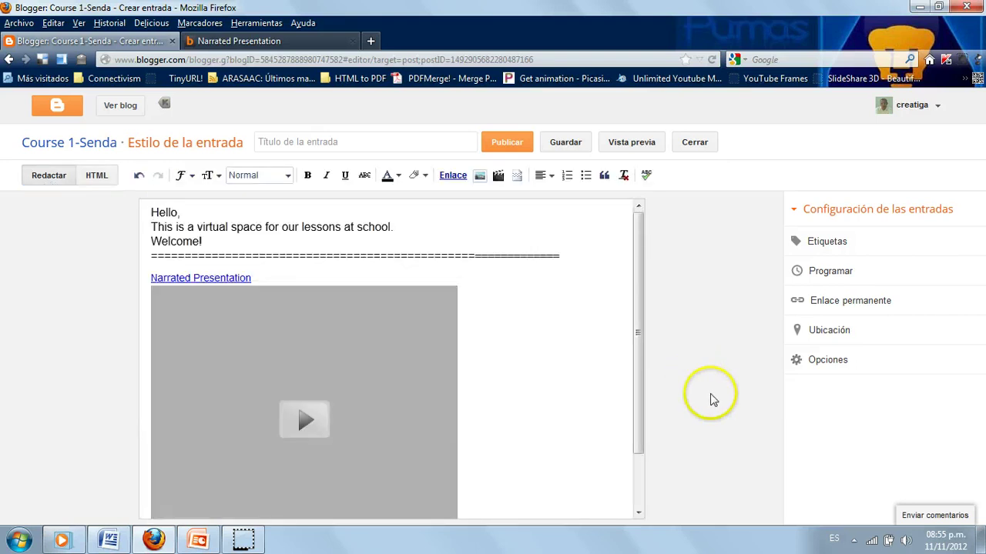
click(640, 274)
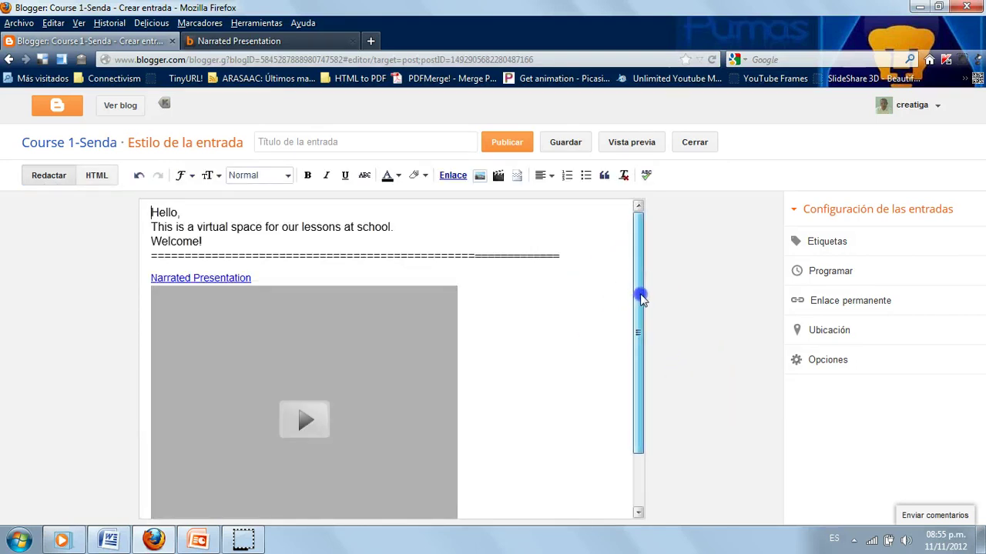
Preview the post and scroll down to the embedded SlideBoom Narrated Presentation player
click(629, 143)
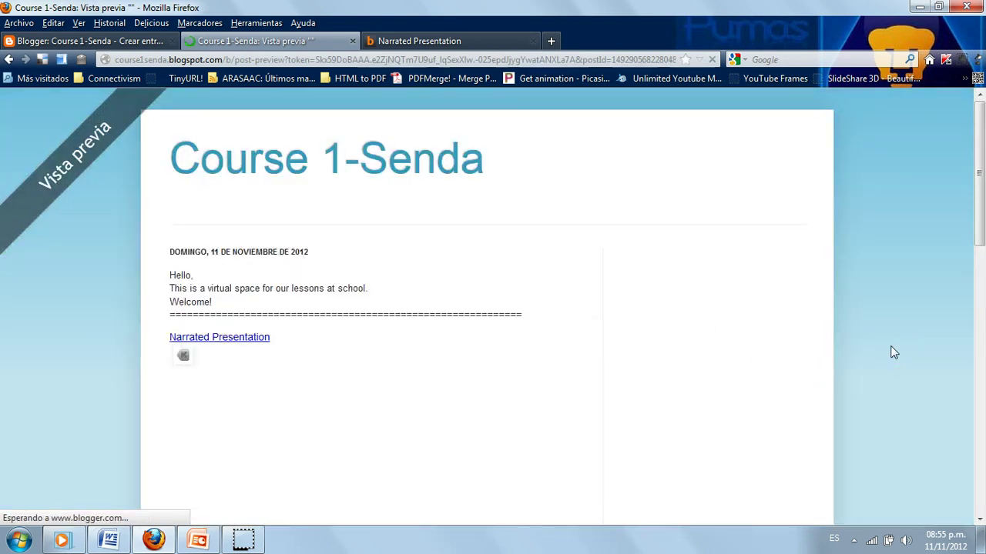
drag(978, 138, 978, 227)
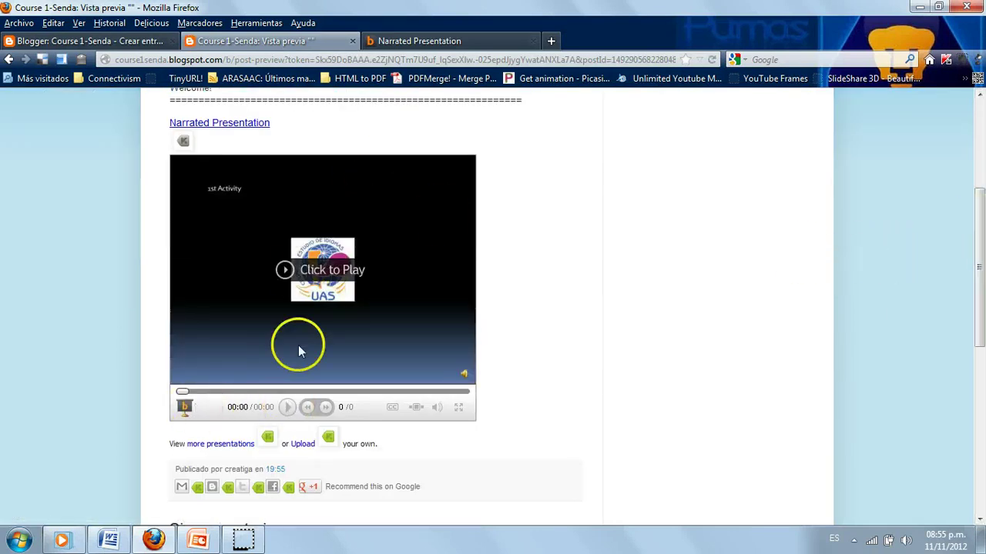